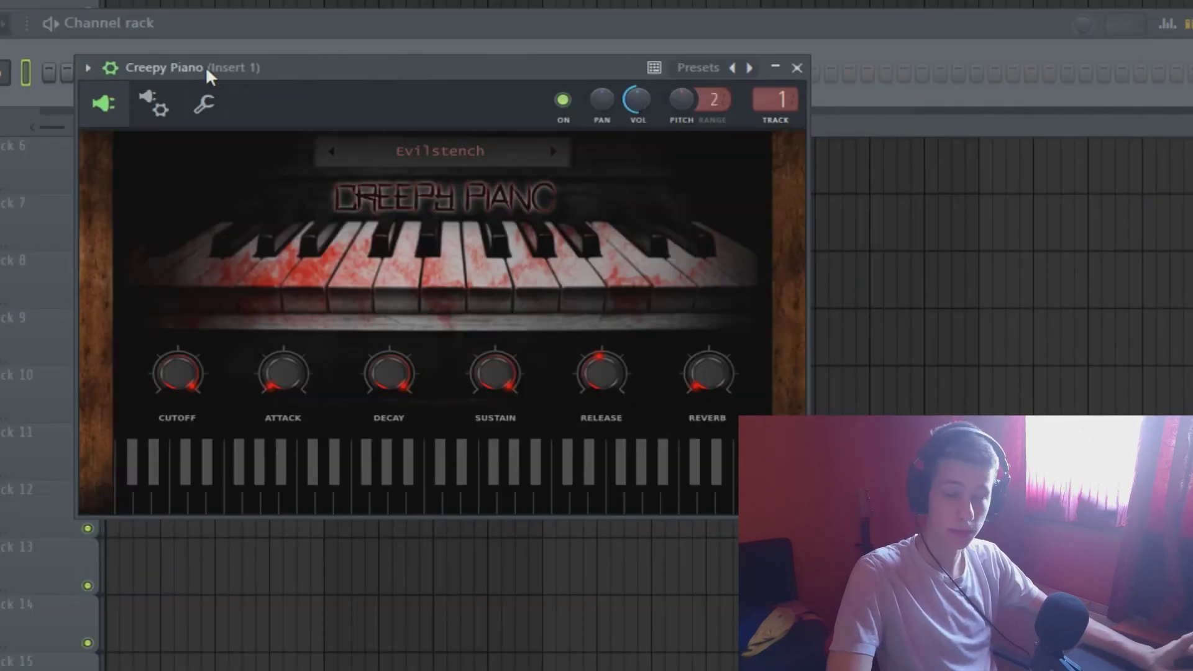
Open the Creepy Piano channel's piano roll and set the scale highlighting root note to F#
drag(258, 66, 271, 39)
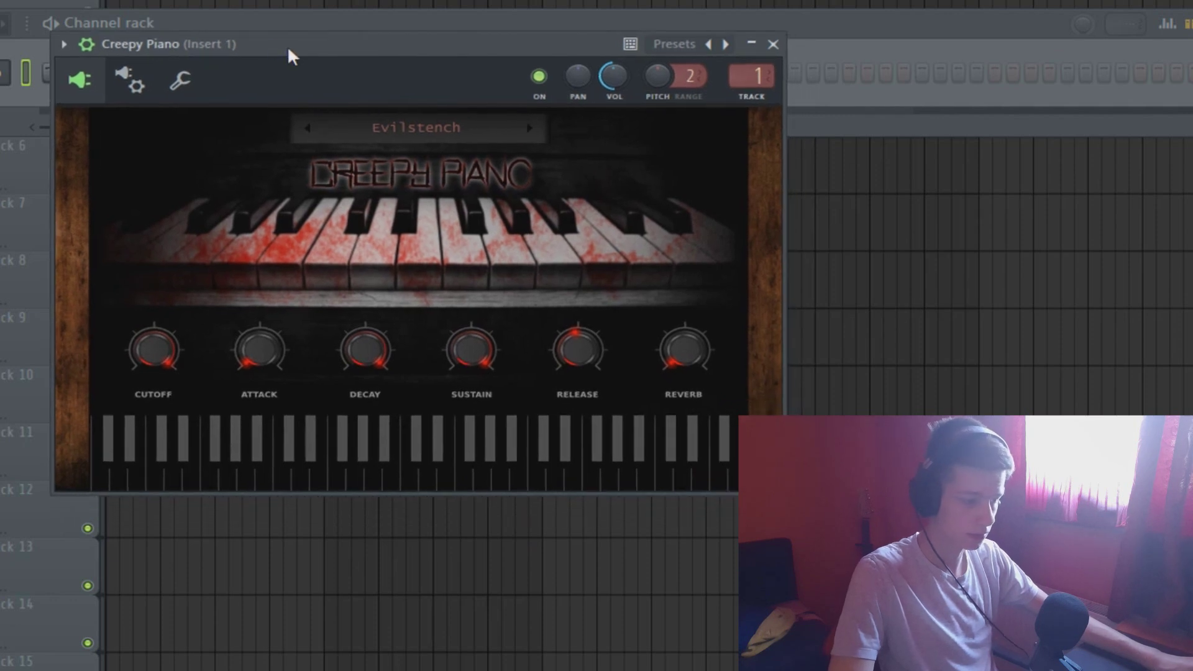
drag(479, 66, 486, 77)
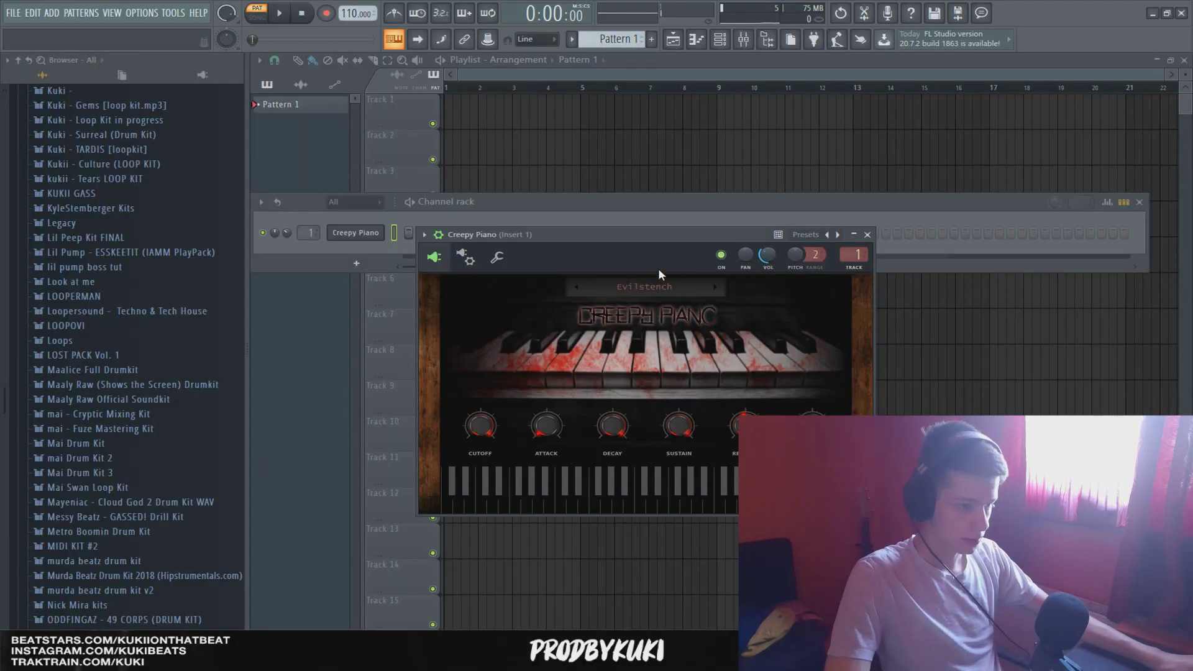
key(F7)
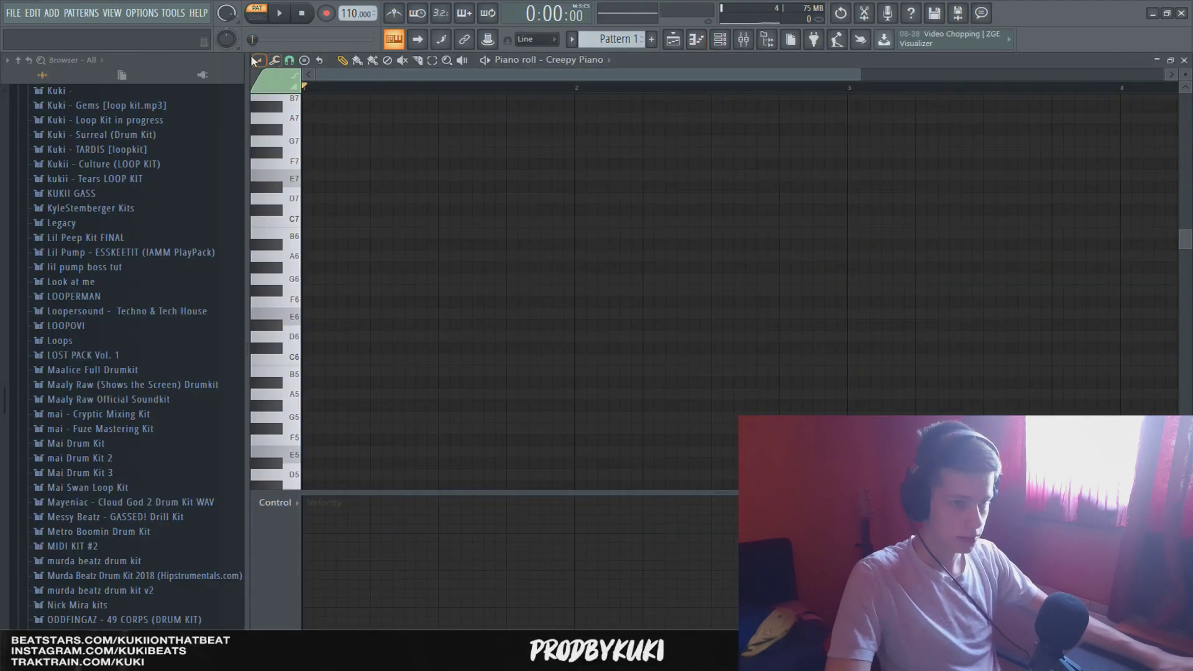
click(259, 60)
mouse_move(318, 138)
mouse_move(410, 149)
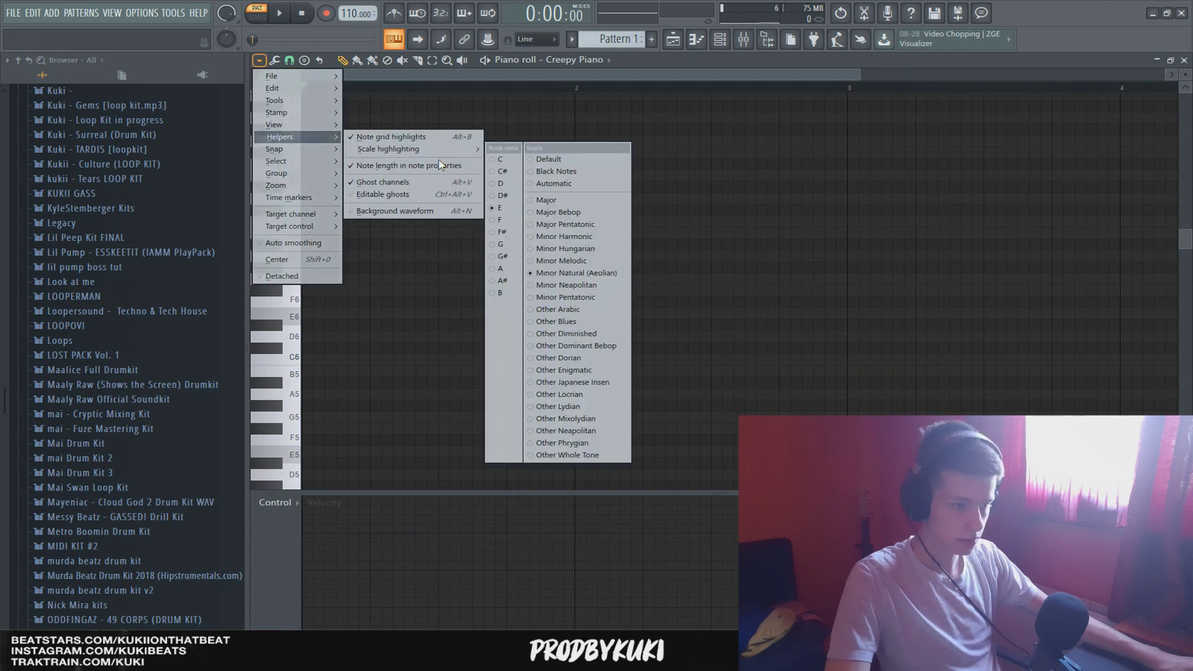
click(509, 241)
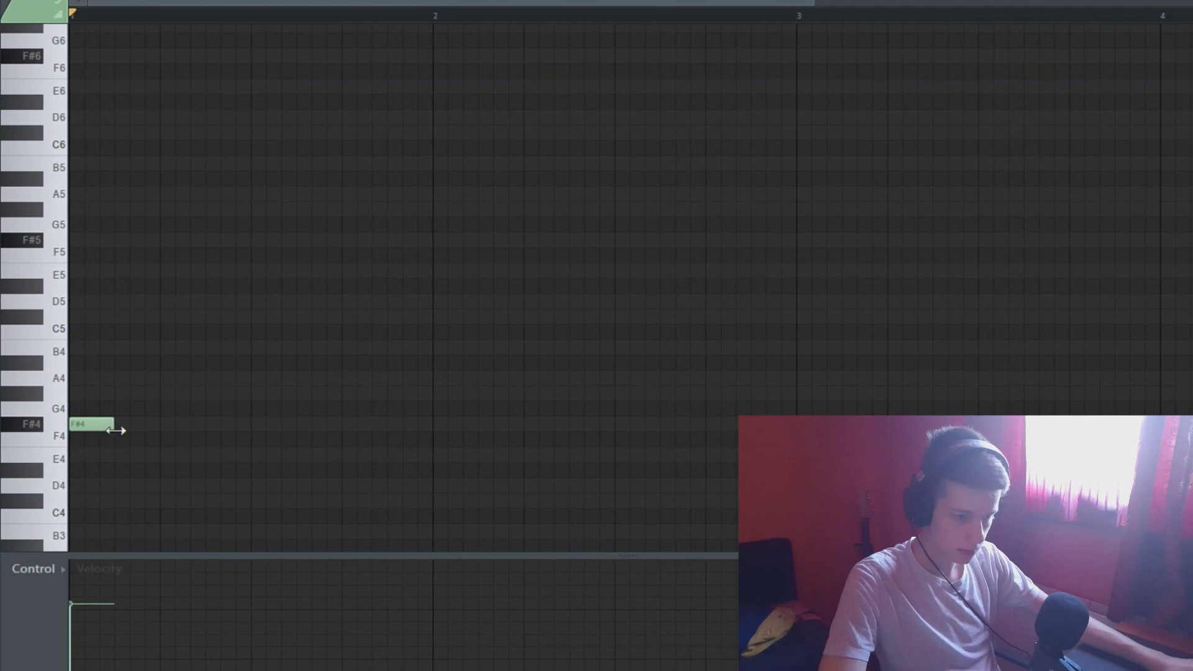
Lengthen the F#4 note to fill bar 1, and add a D5 note on beat 2 and a C#5 note on beat 3
drag(116, 431, 427, 445)
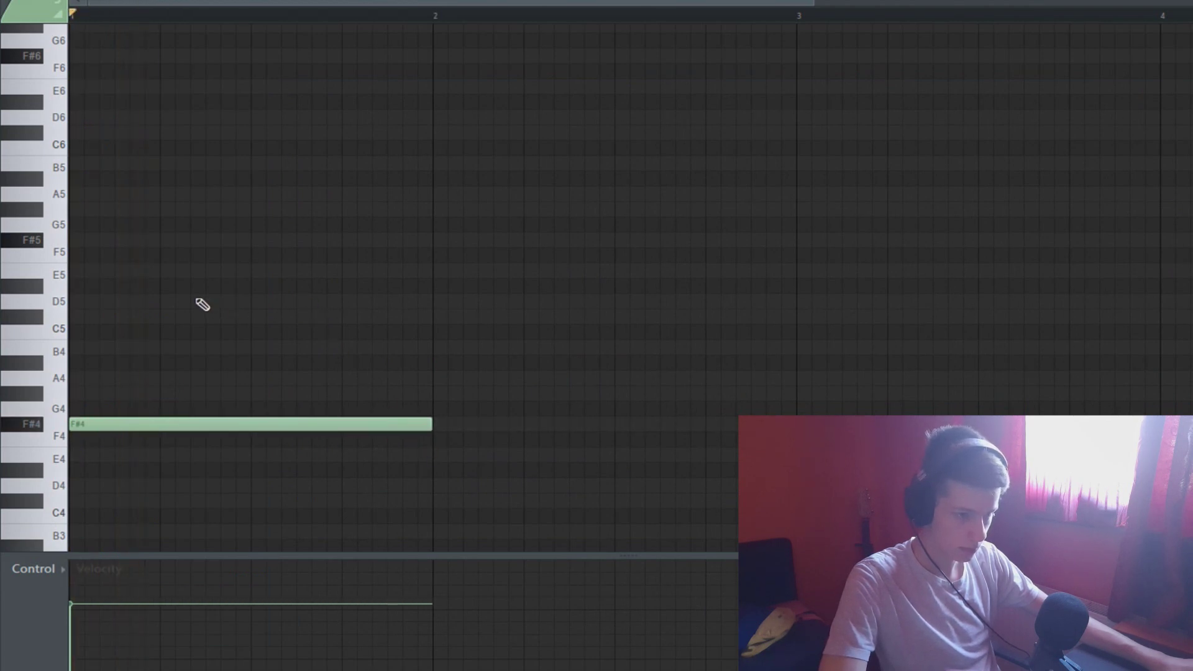
click(165, 301)
key(space)
click(249, 316)
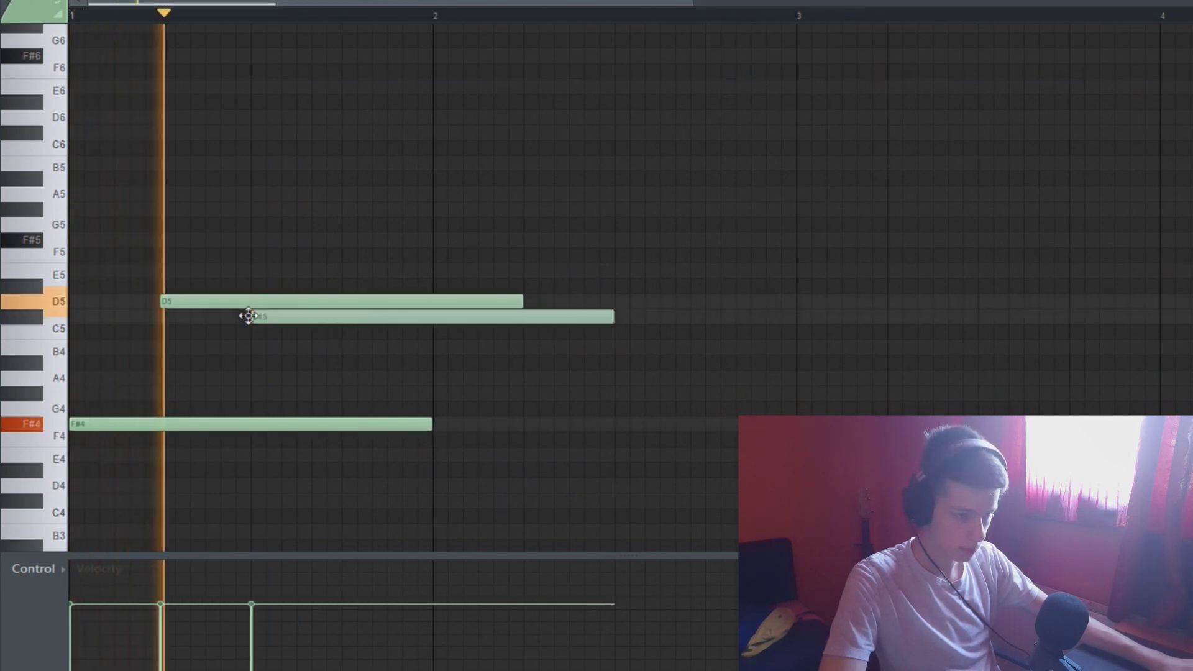
Trim the C#5 and D5 notes to the end of bar 1 and duplicate the bar into bar 2
key(space)
drag(607, 317, 436, 321)
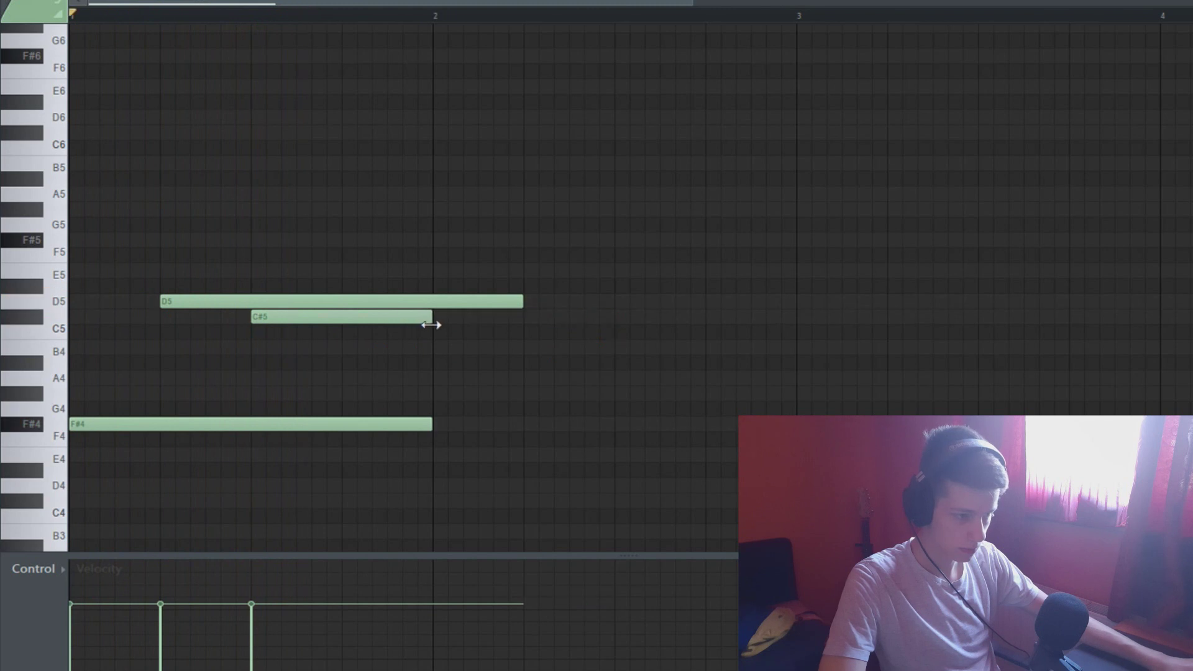
key(space)
drag(523, 302, 435, 303)
key(ctrl+b)
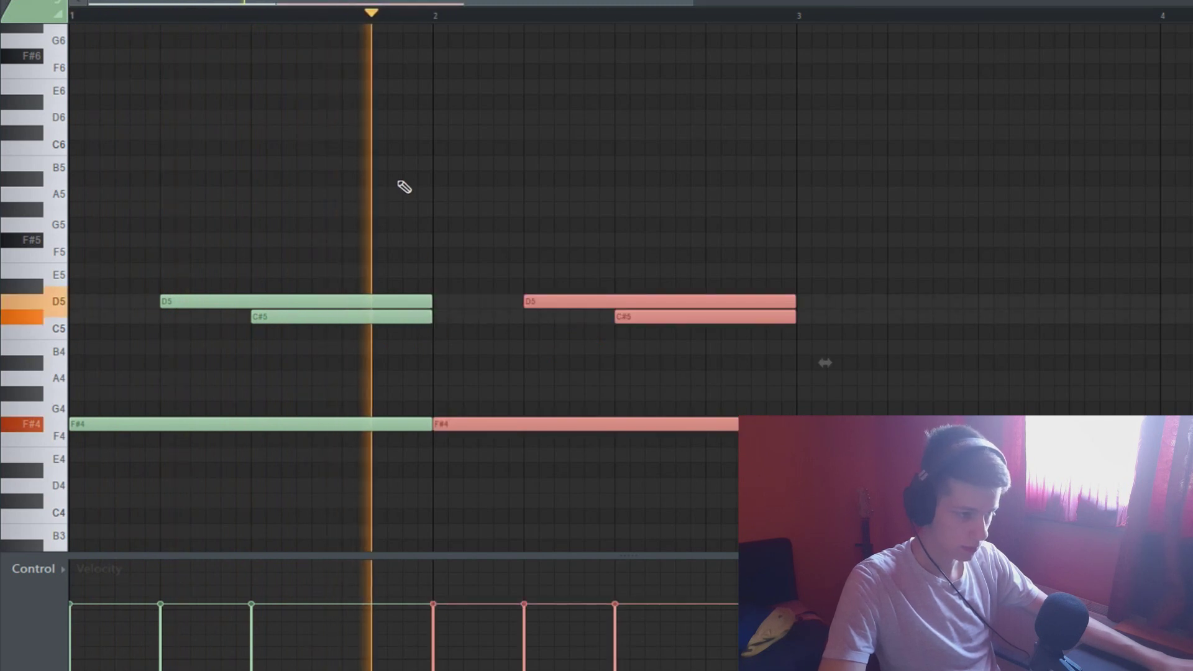
click(400, 186)
Try an A4 note on the last beat of bar 2 and remove it again
scroll(487, 205, down, 3)
click(420, 383)
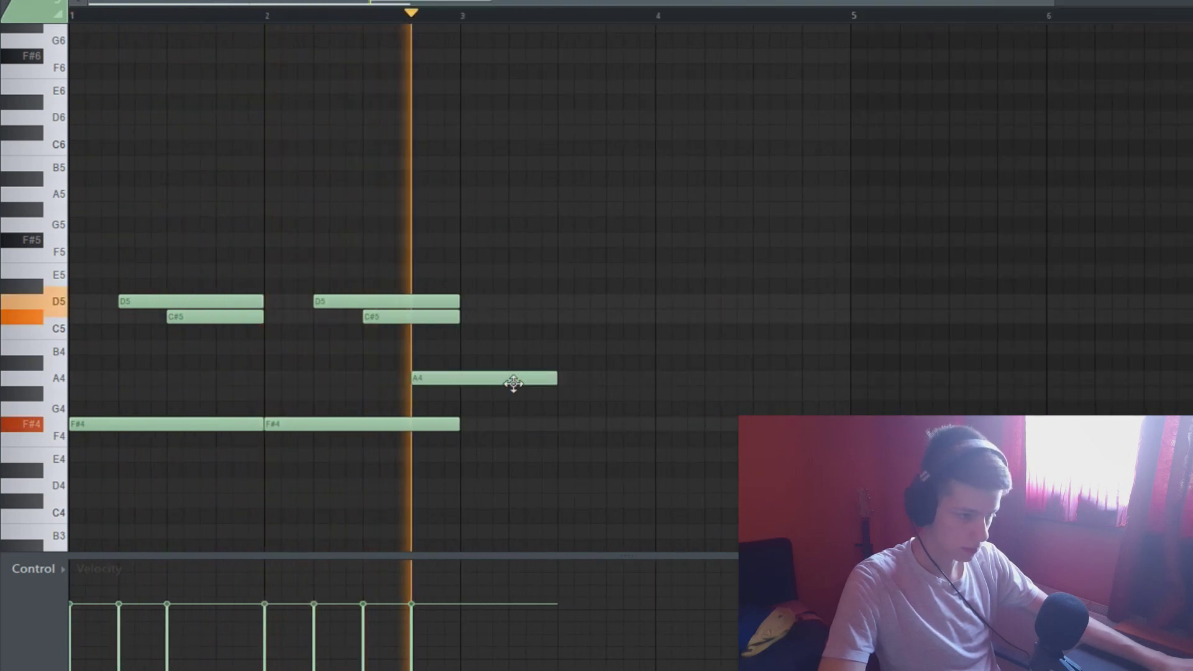
key(space)
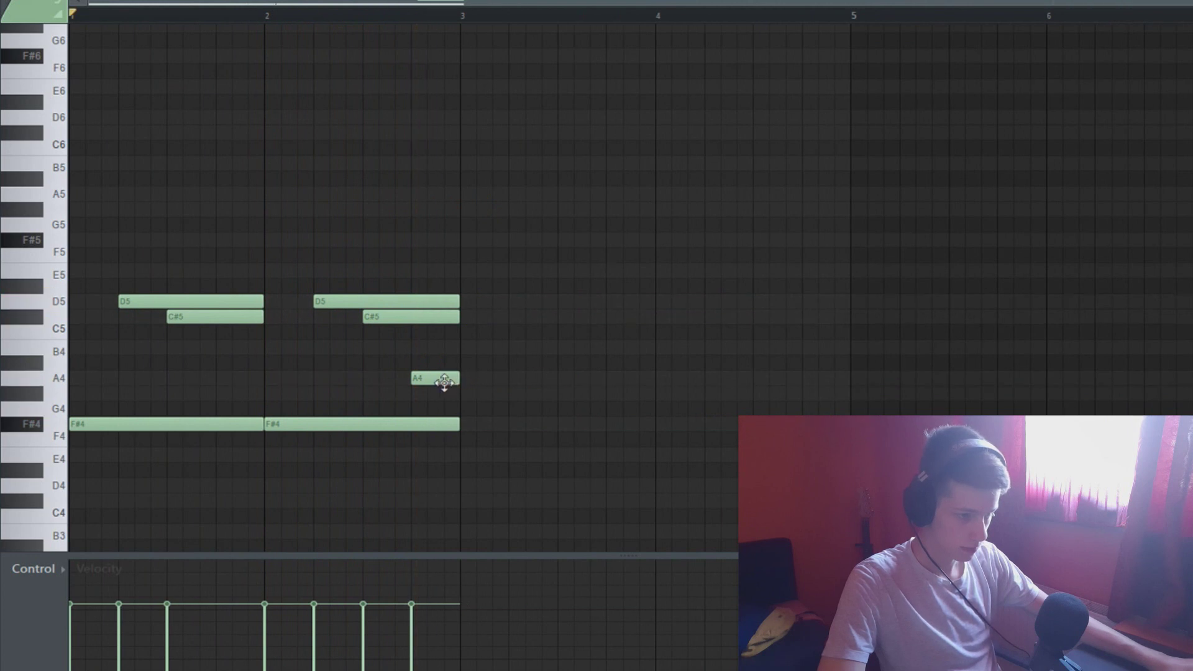
right_click(443, 382)
key(space)
key(space)
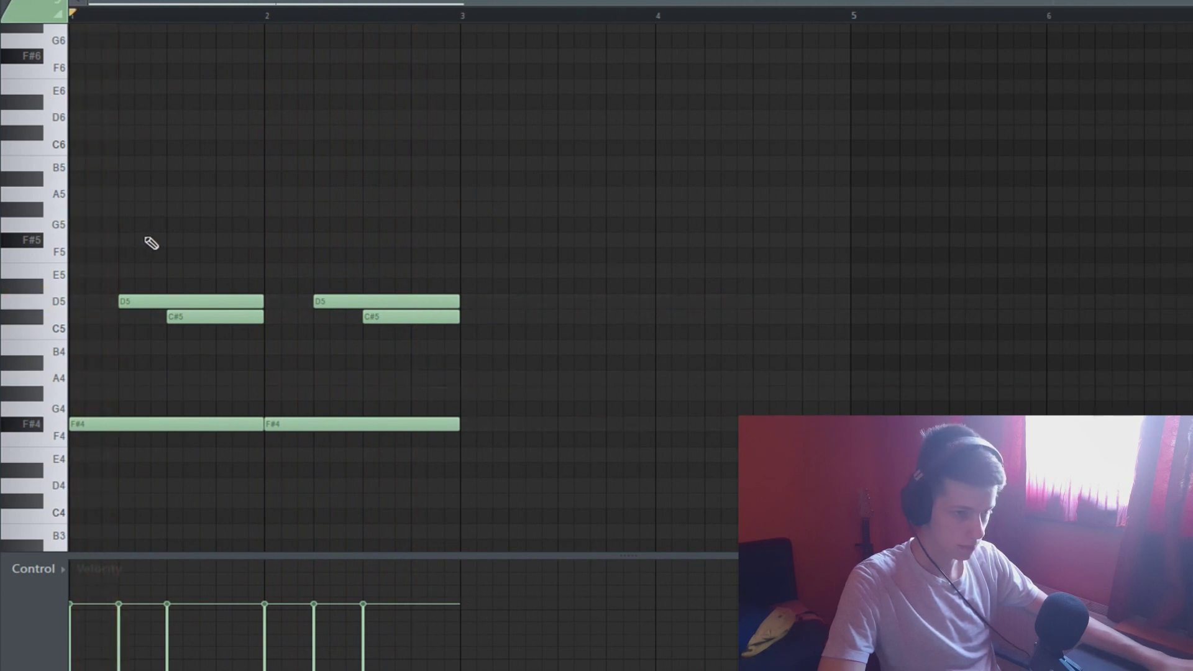
Try a short note just before beat 3 of bar 1 at E5 and B4, and delete it
key(space)
click(150, 241)
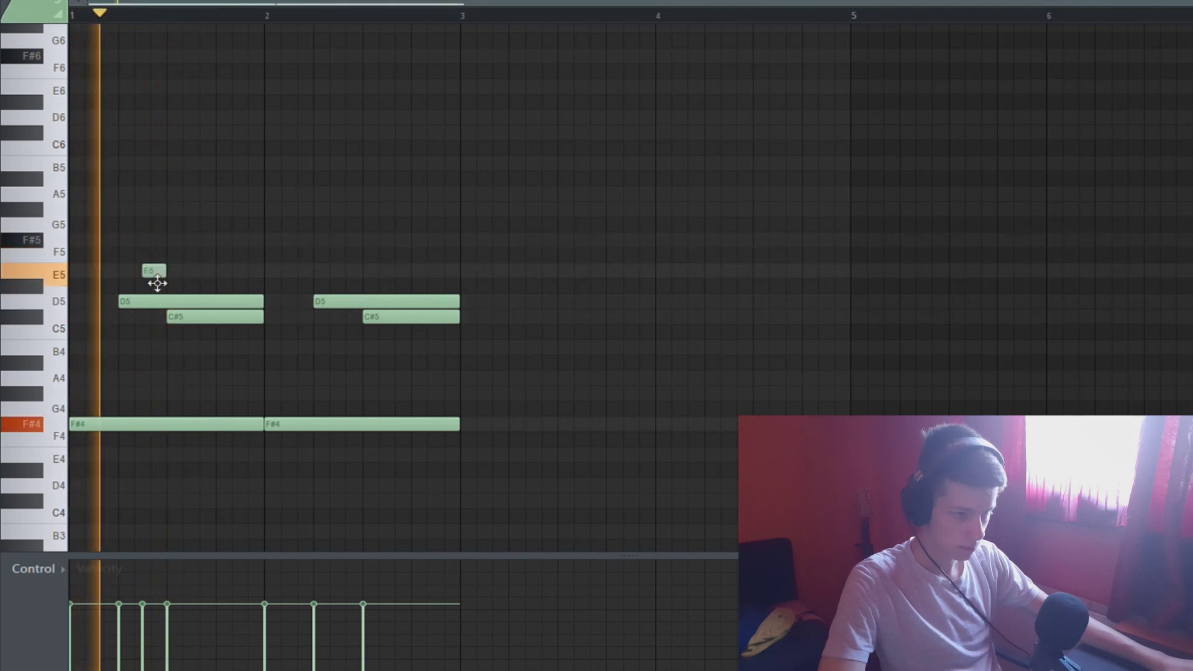
key(space)
drag(155, 277, 156, 351)
key(space)
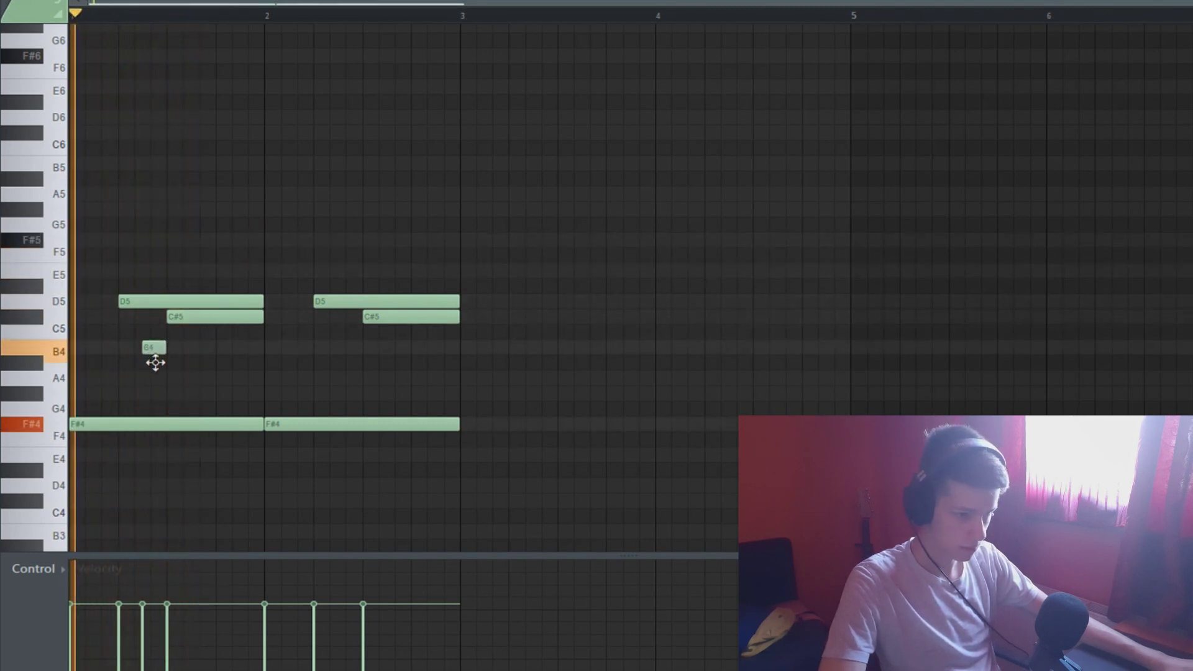
key(space)
right_click(156, 349)
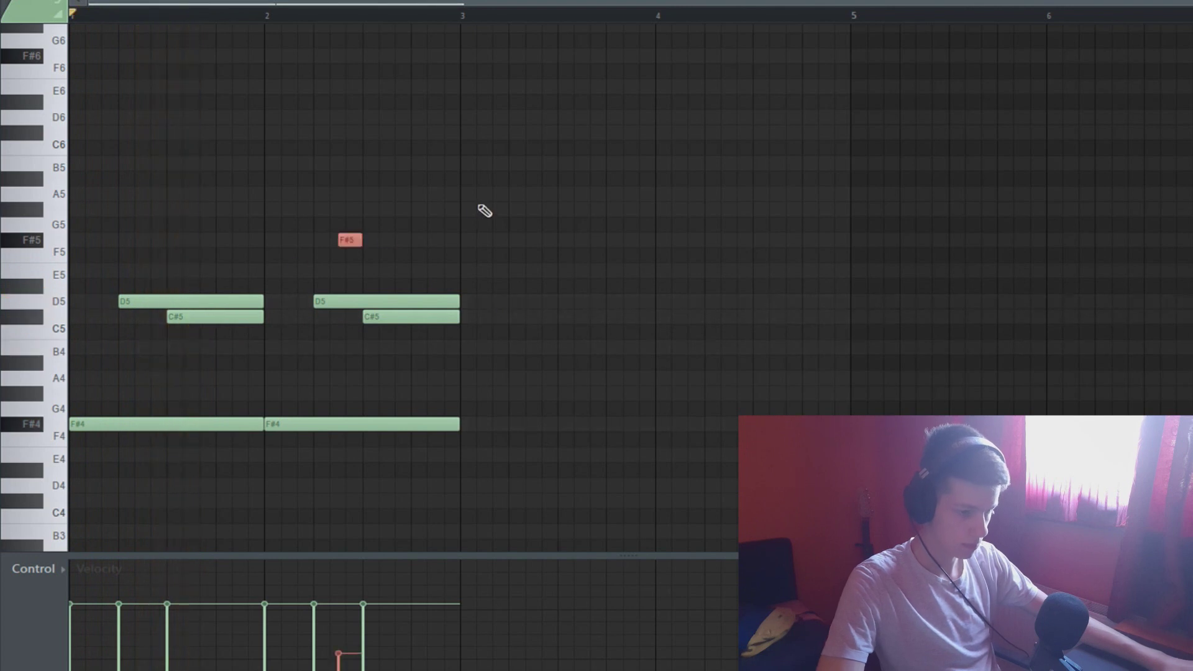
Duplicate bars 1 and 2, including the short F#5 note, into bars 3 and 4 while playing the pattern
key(ctrl+d)
key(space)
key(ctrl+b)
key(ctrl+d)
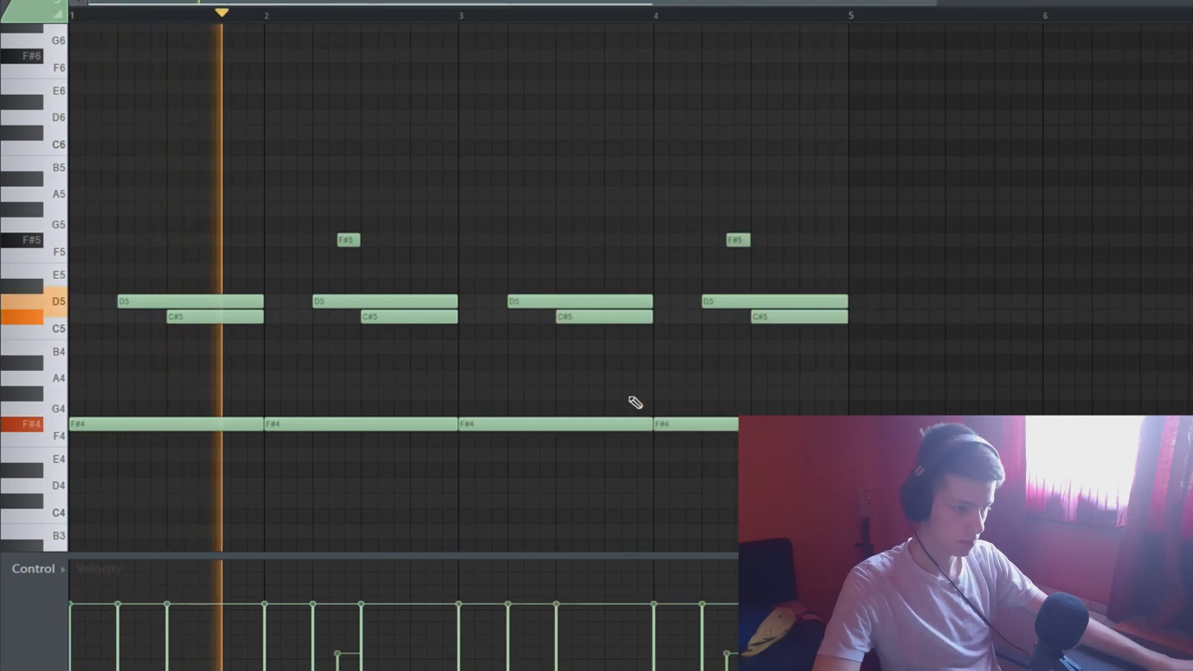
Lower the F#4 bass note in bar 4 to D4 while listening to the pattern
scroll(513, 199, down, 2)
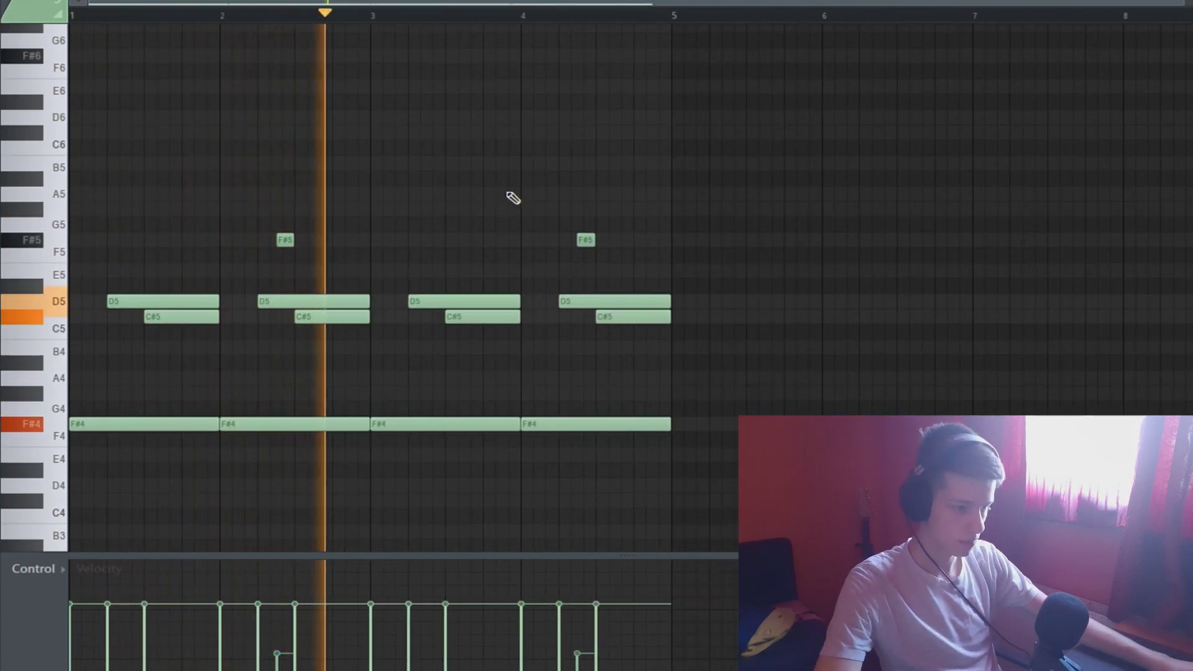
scroll(490, 298, down, 1)
drag(559, 427, 555, 498)
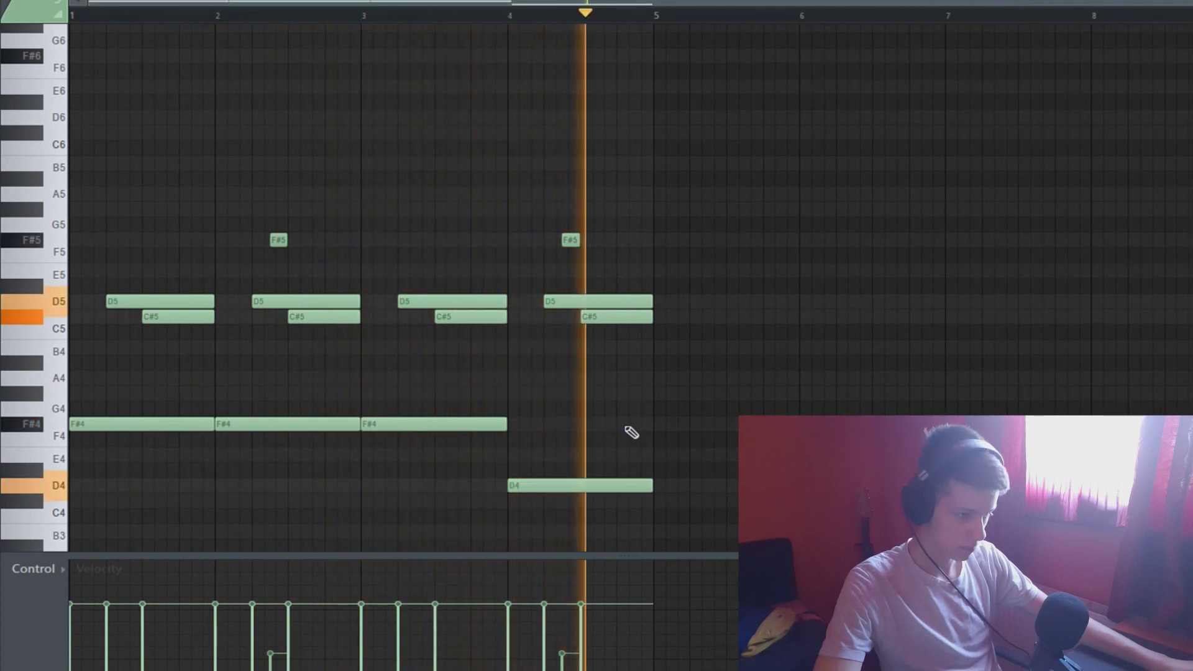
key(space)
Add a bar-long F#5 melody note in bar 1 and a bar-long A5 note in bar 2
click(106, 243)
key(space)
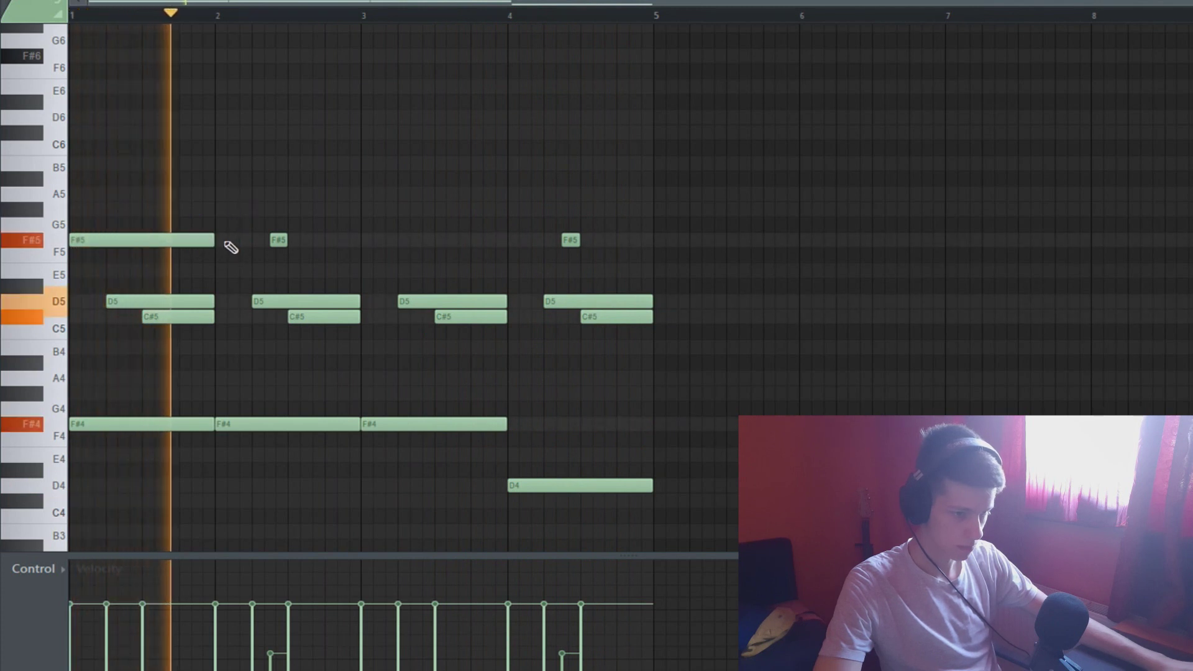
key(space)
click(217, 194)
key(space)
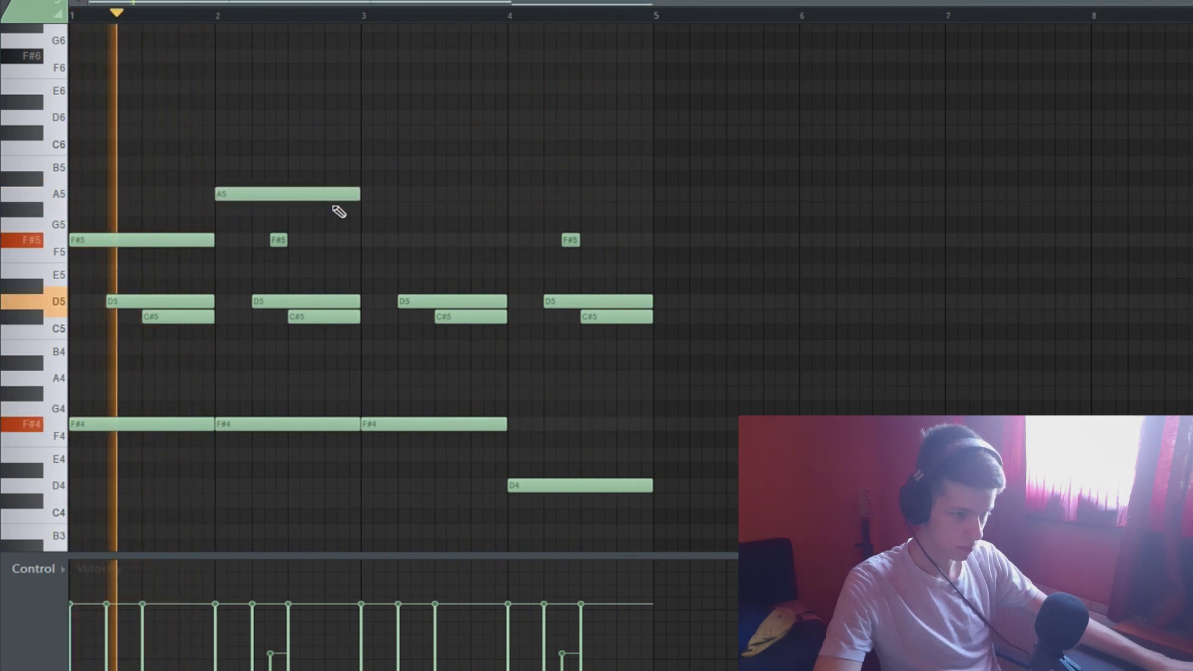
Add a G#5 note starting on the last beat of bar 2
scroll(333, 226, up, 2)
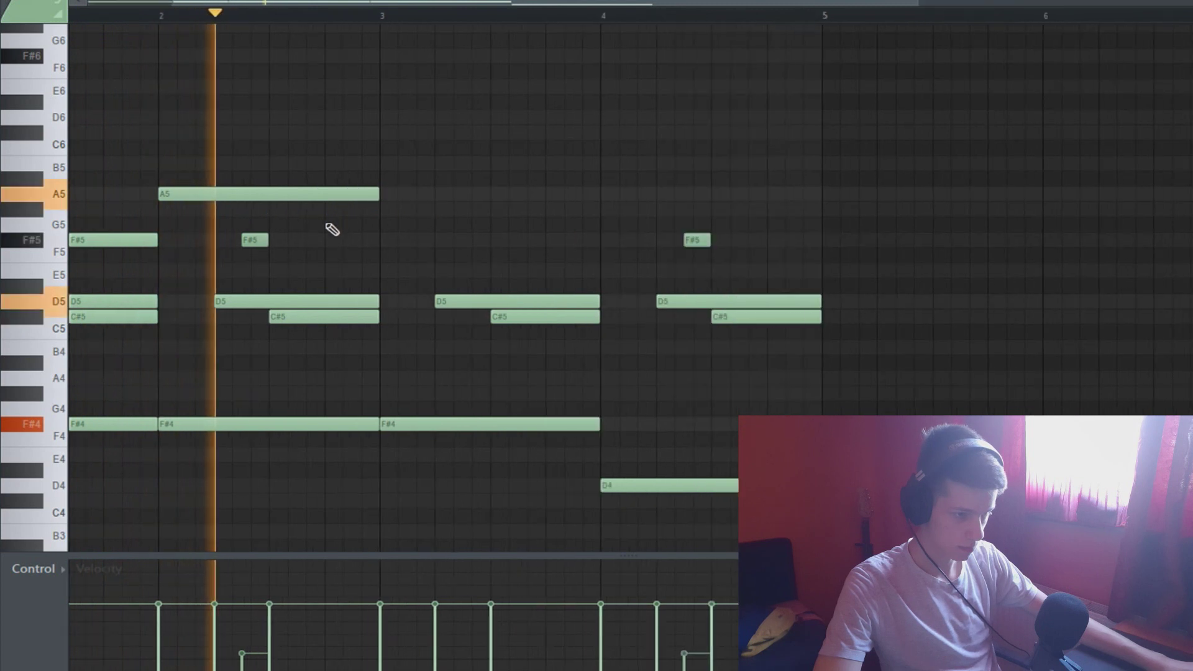
click(336, 210)
key(space)
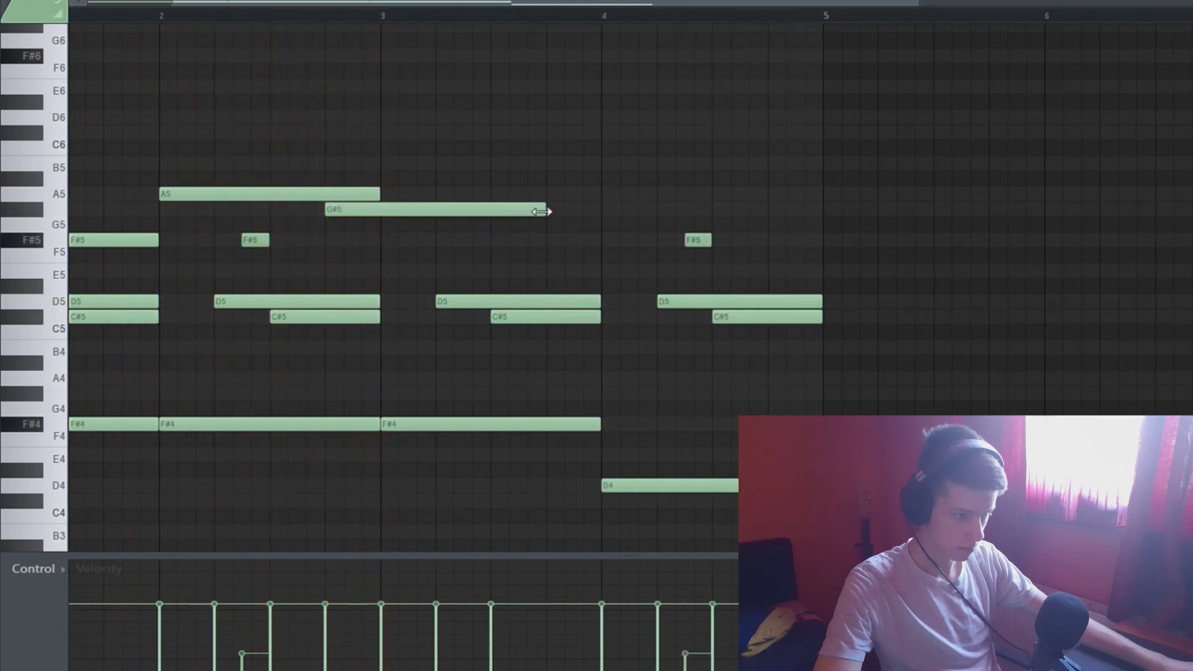
Delete all notes in bars 3 and 4 and replace them with a duplicate of bars 1 and 2
scroll(374, 232, down, 2)
drag(708, 539, 407, 173)
key(Delete)
key(ctrl+v)
key(ctrl+d)
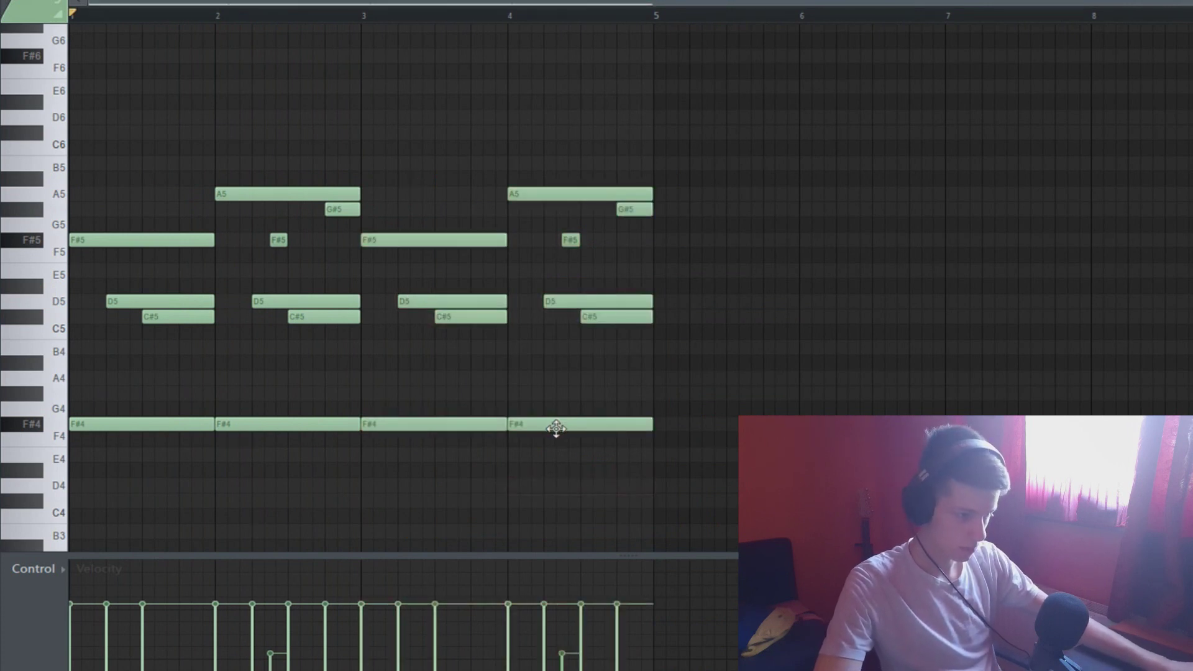
Move the bar 4 bass note down to D4 and play the pattern from bar 4
drag(556, 428, 552, 489)
key(space)
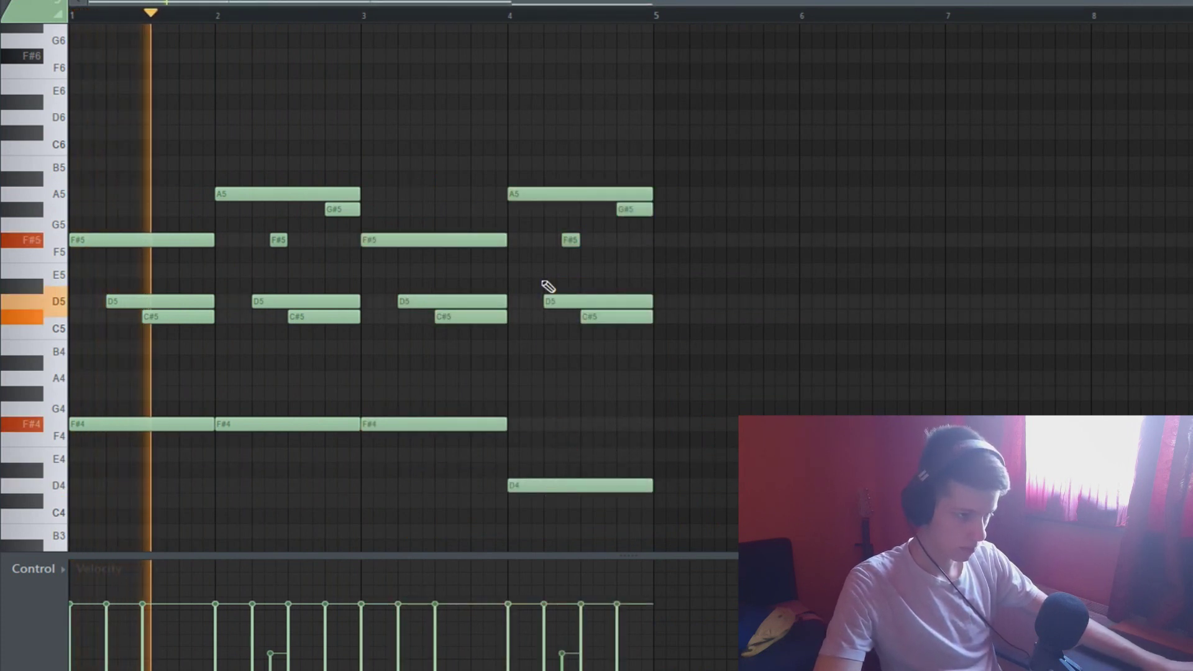
click(514, 19)
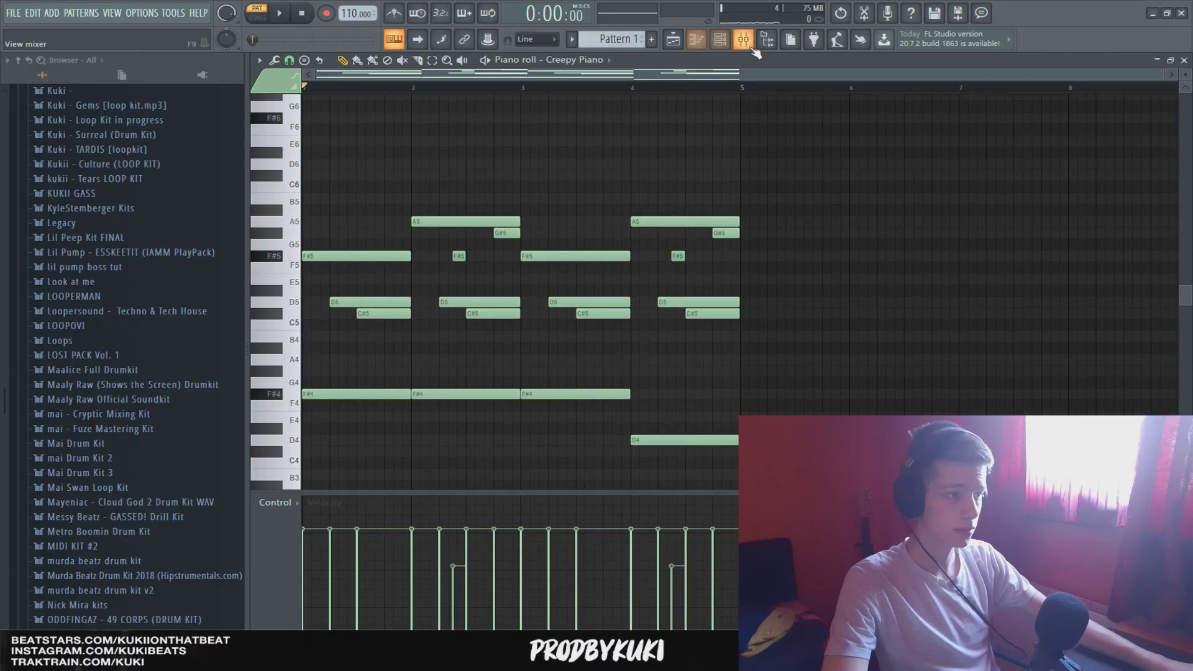
Load Fruity Parametric EQ 2 in the first effect slot of mixer Insert 1 with the preset "20Hz + 18kHz cut"
click(748, 45)
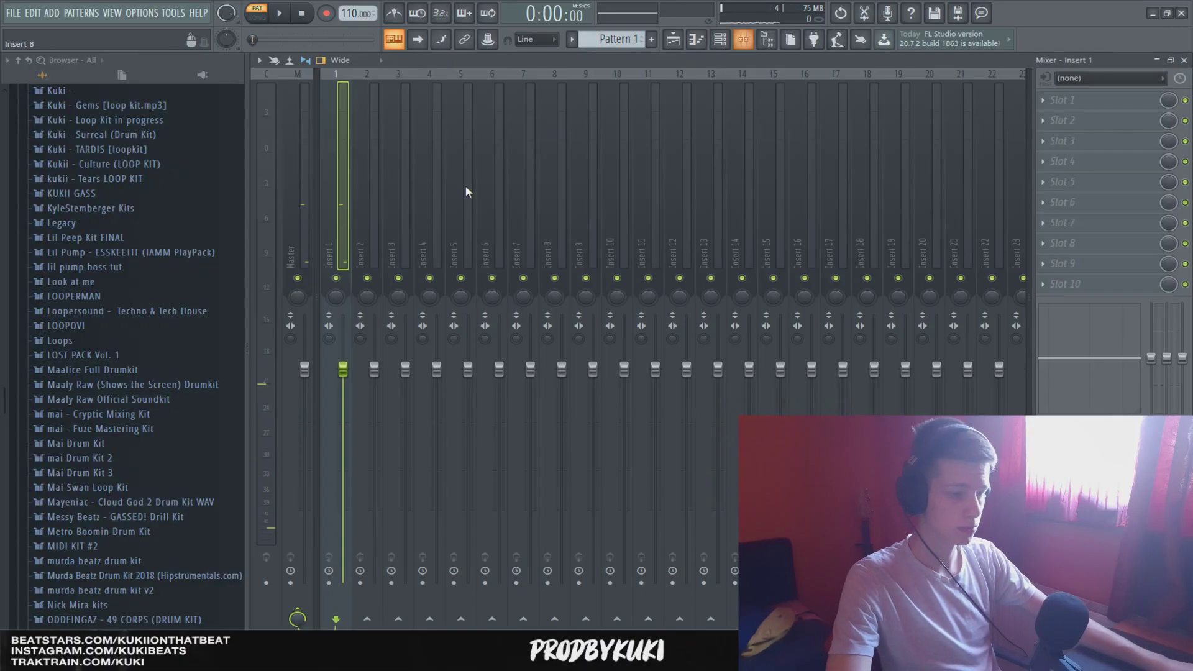
click(1062, 100)
click(846, 205)
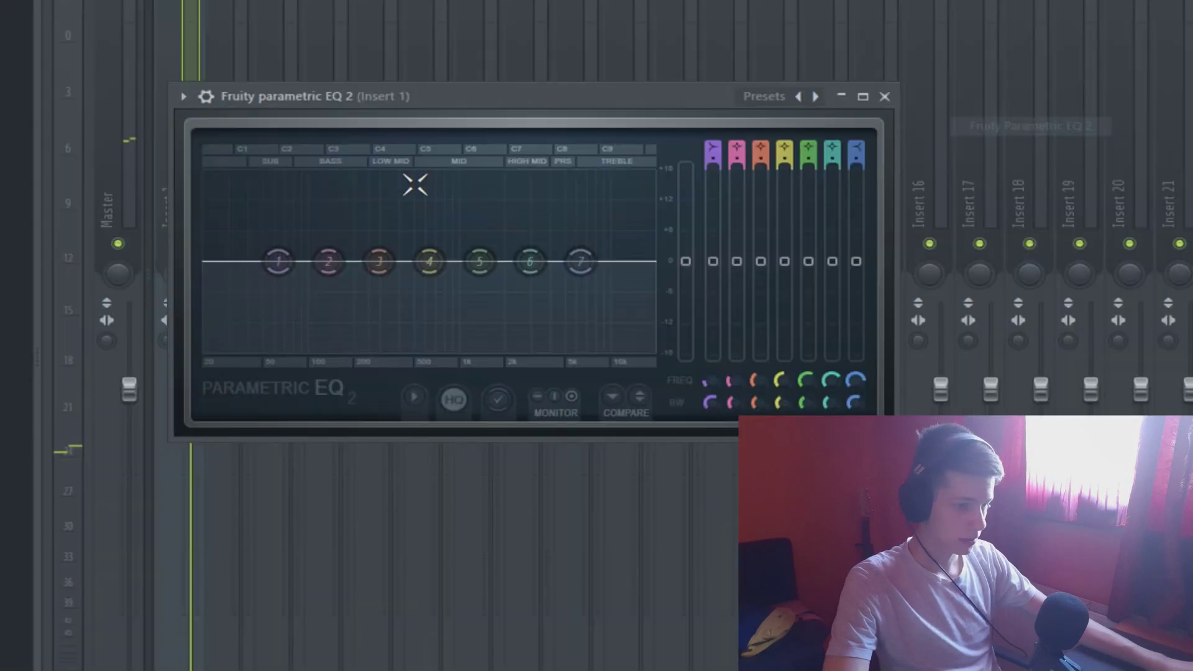
click(182, 96)
mouse_move(213, 174)
click(492, 210)
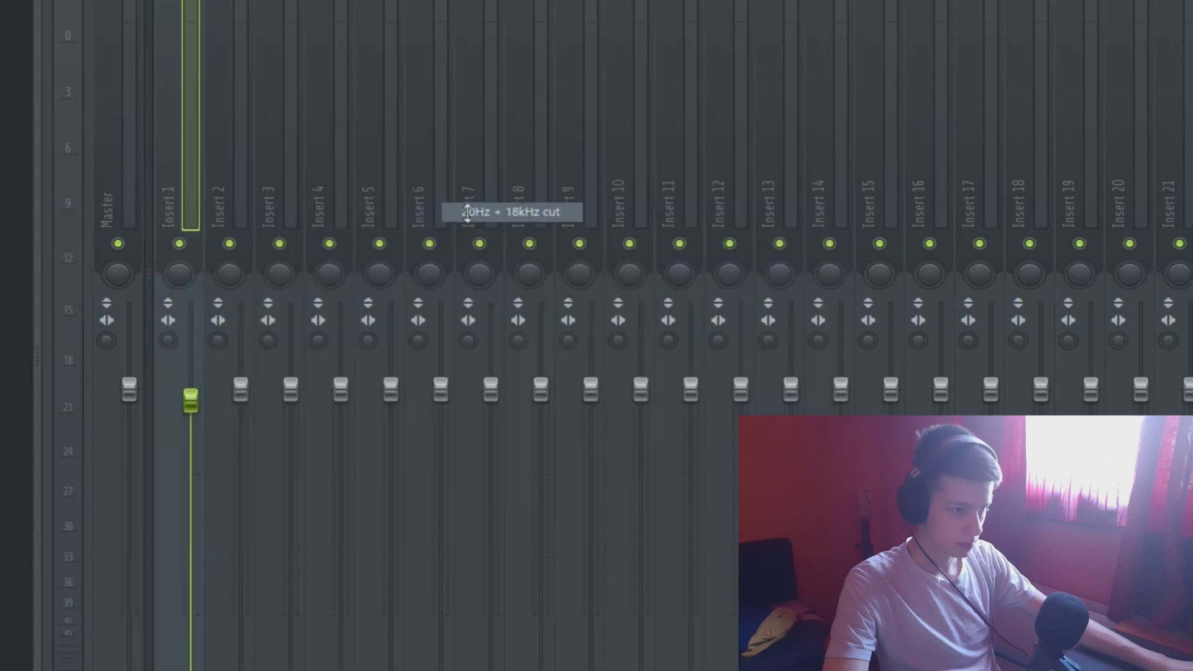
During playback, move the EQ's low cut to about 250 Hz and its high cut to about 3.3 kHz, and close the EQ
drag(381, 106, 478, 117)
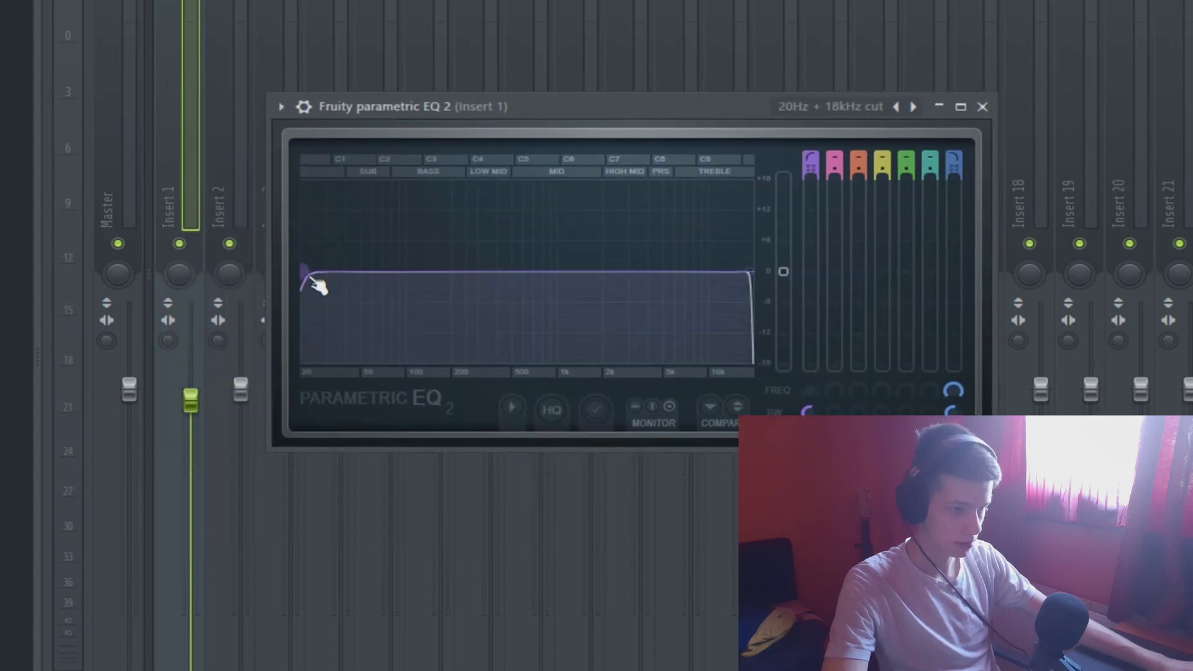
key(space)
drag(313, 280, 467, 272)
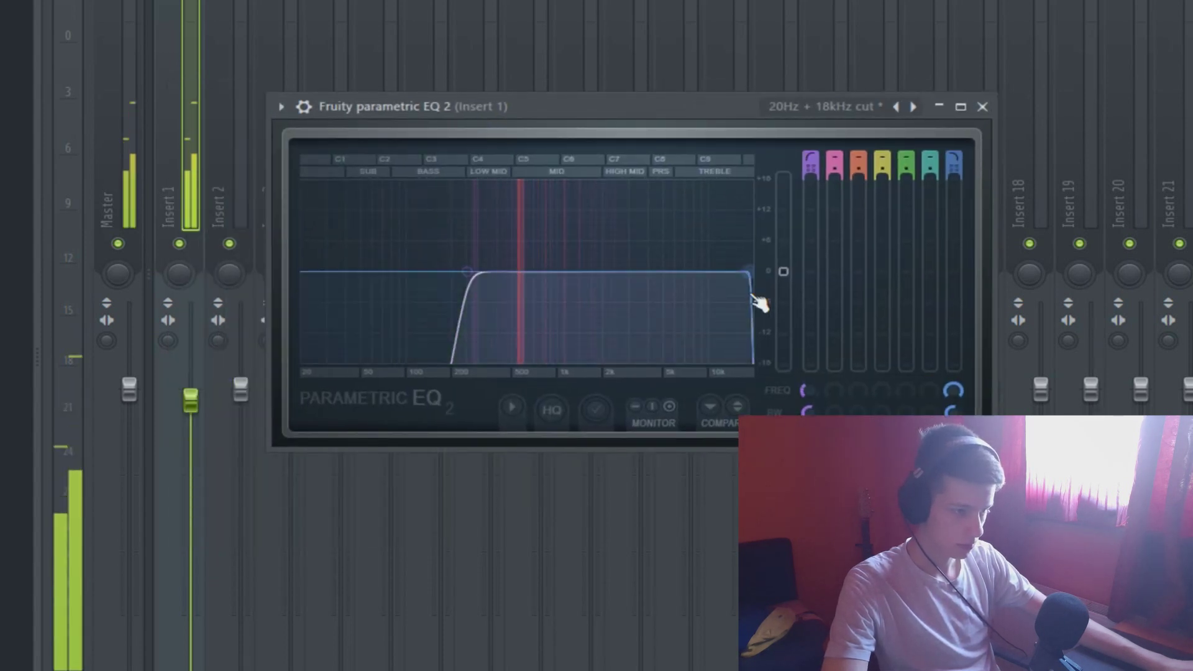
drag(749, 271, 636, 271)
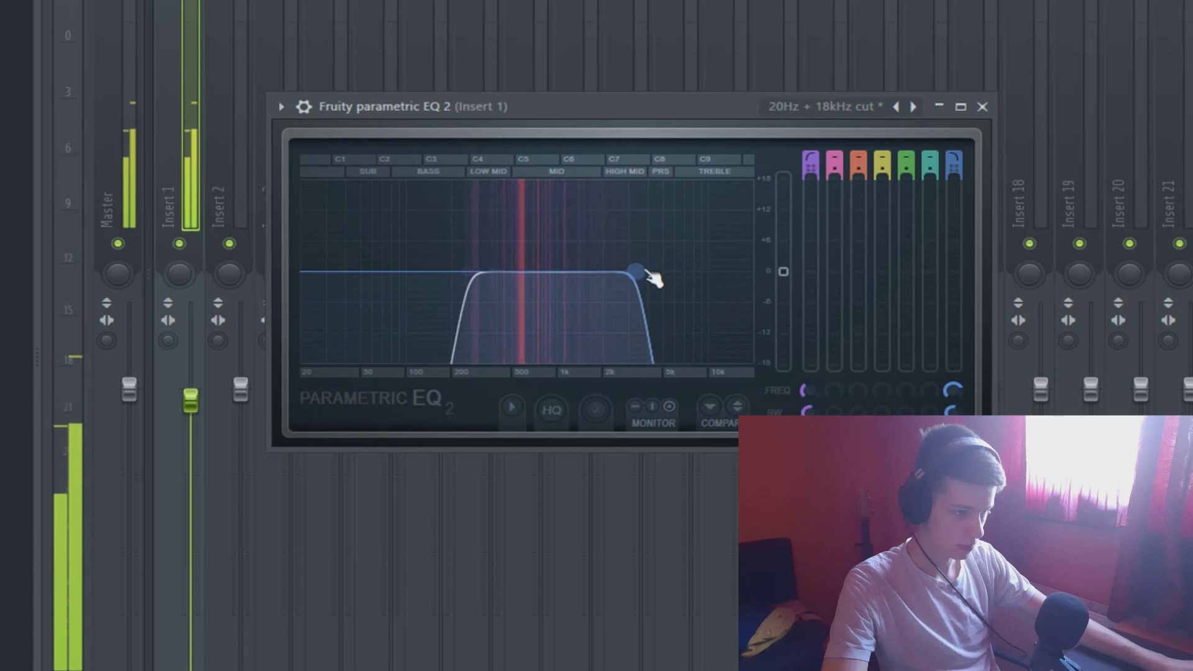
click(982, 106)
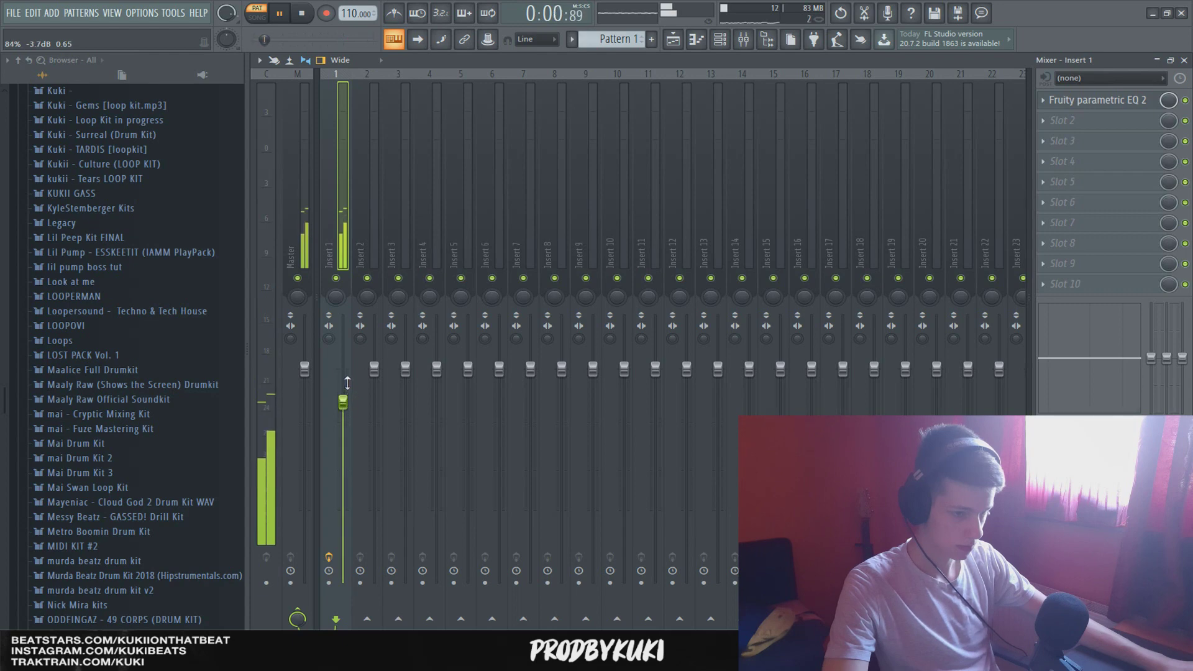
Add an Omnisphere_4 channel to the channel rack and open its plugin window
click(720, 39)
click(356, 264)
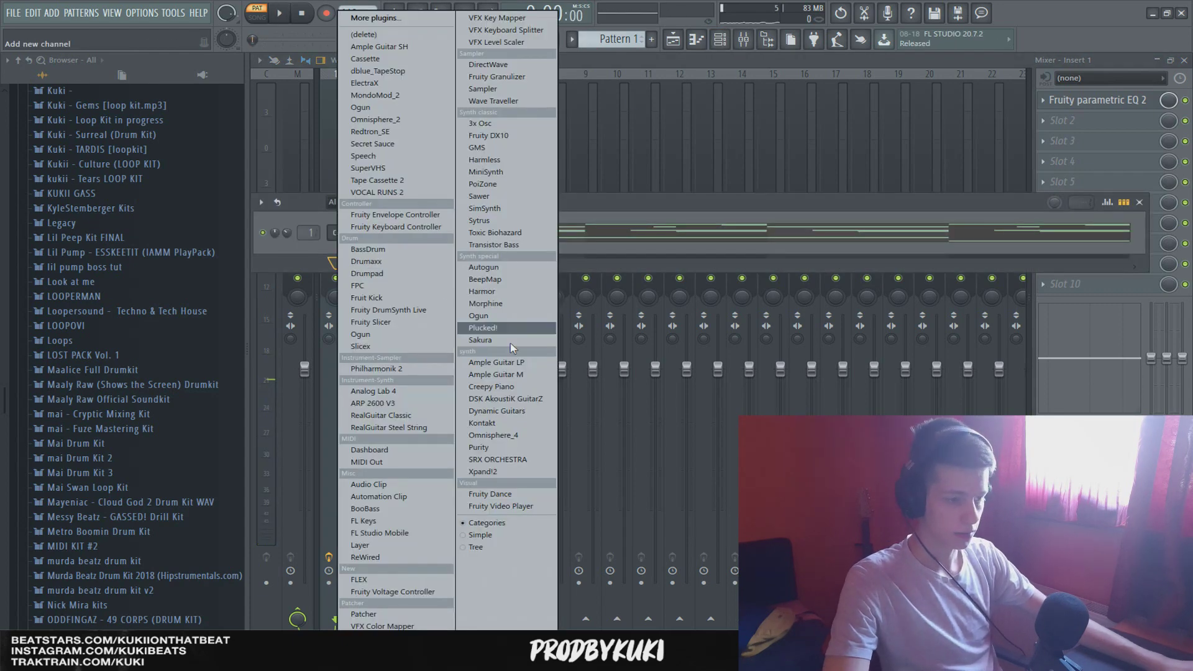
click(521, 439)
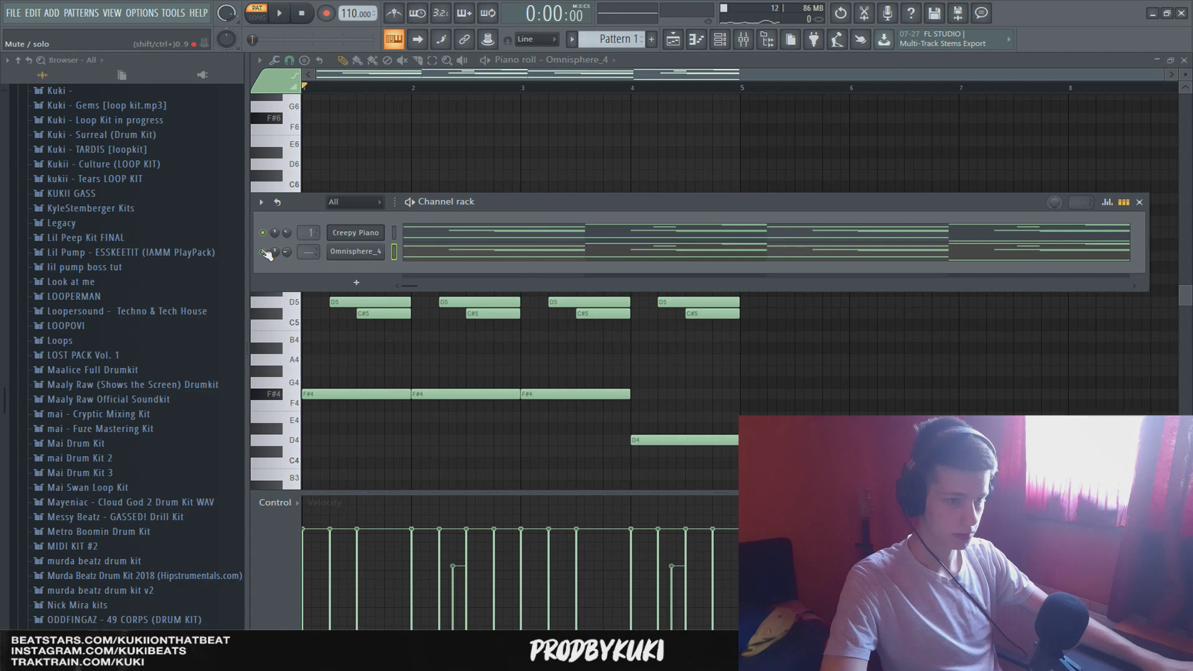
click(355, 251)
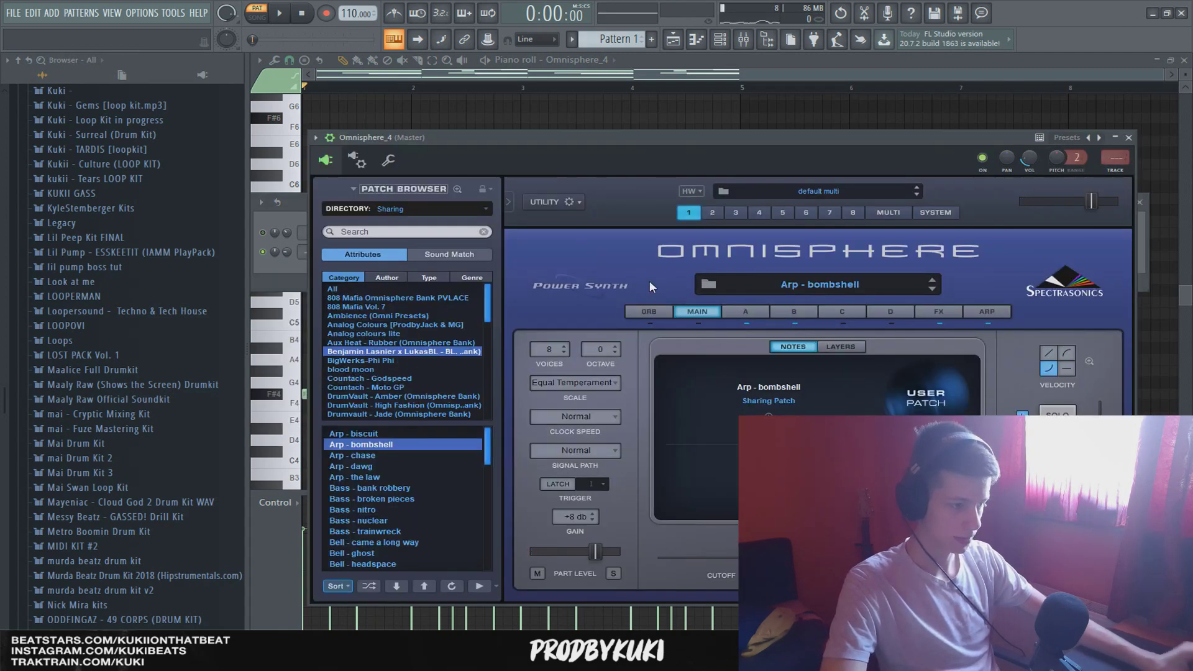
Route Omnisphere_4 to mixer track 2 and lower its fader to about -4.1 dB during solo playback
click(1121, 175)
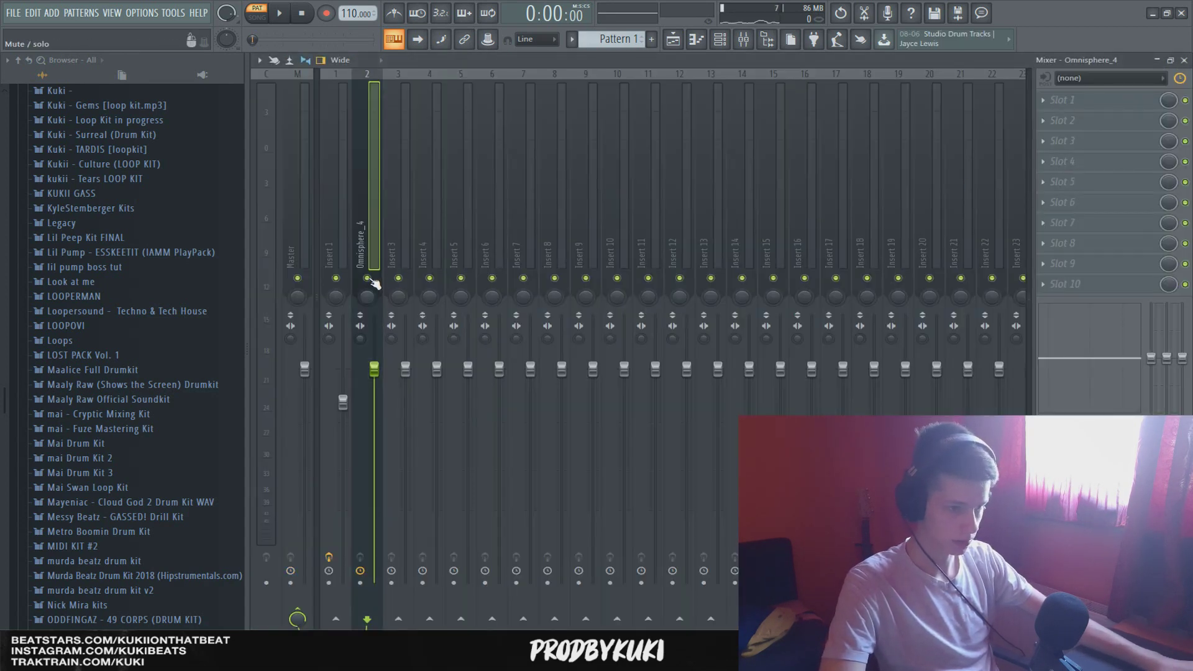
key(space)
drag(374, 368, 374, 401)
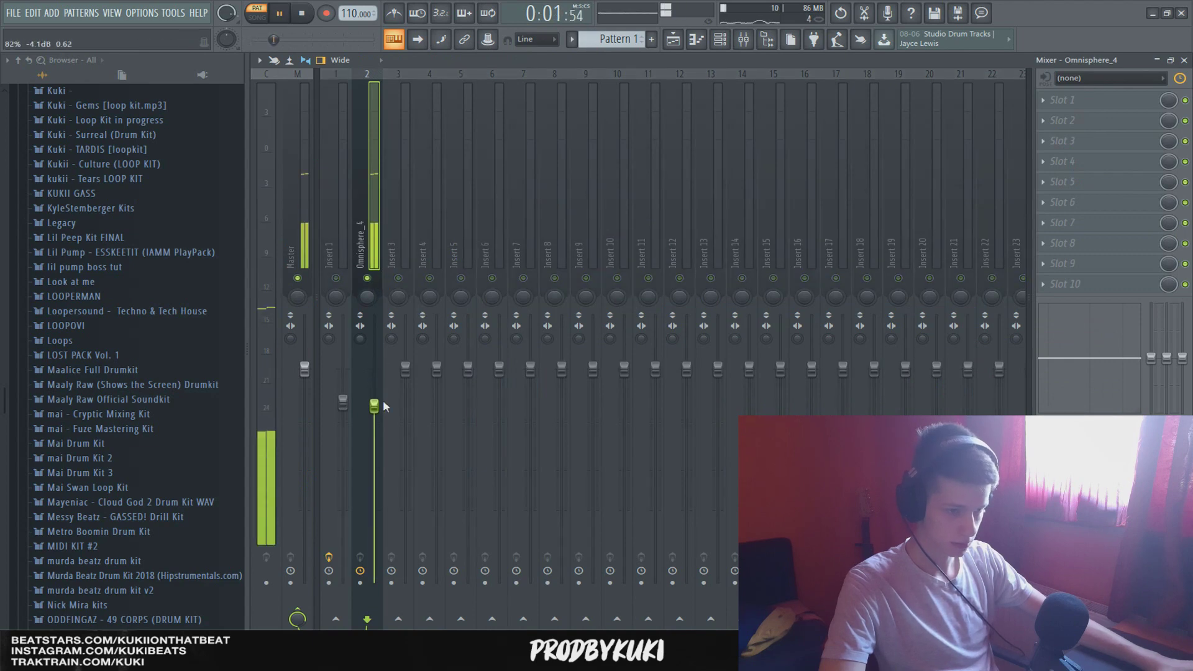
Load Fruity Parametric EQ 2 in the first effect slot of the Omnisphere_4 mixer track with the preset "20Hz + 18kHz cut"
click(1087, 108)
click(837, 213)
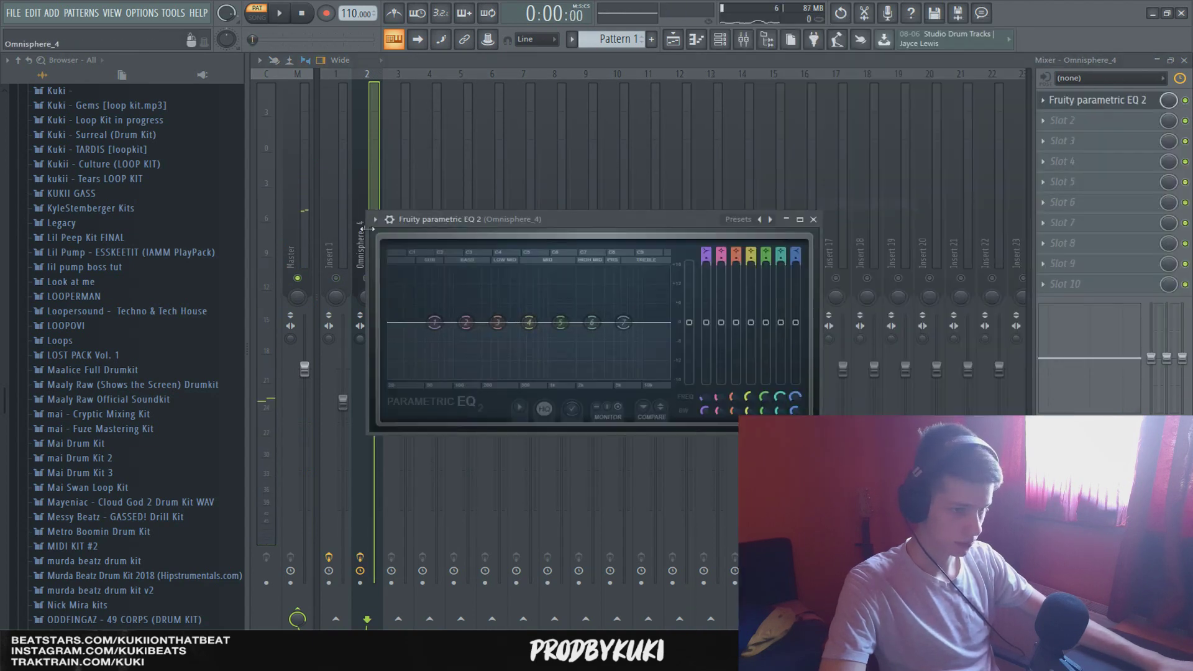
click(374, 219)
mouse_move(399, 272)
click(592, 291)
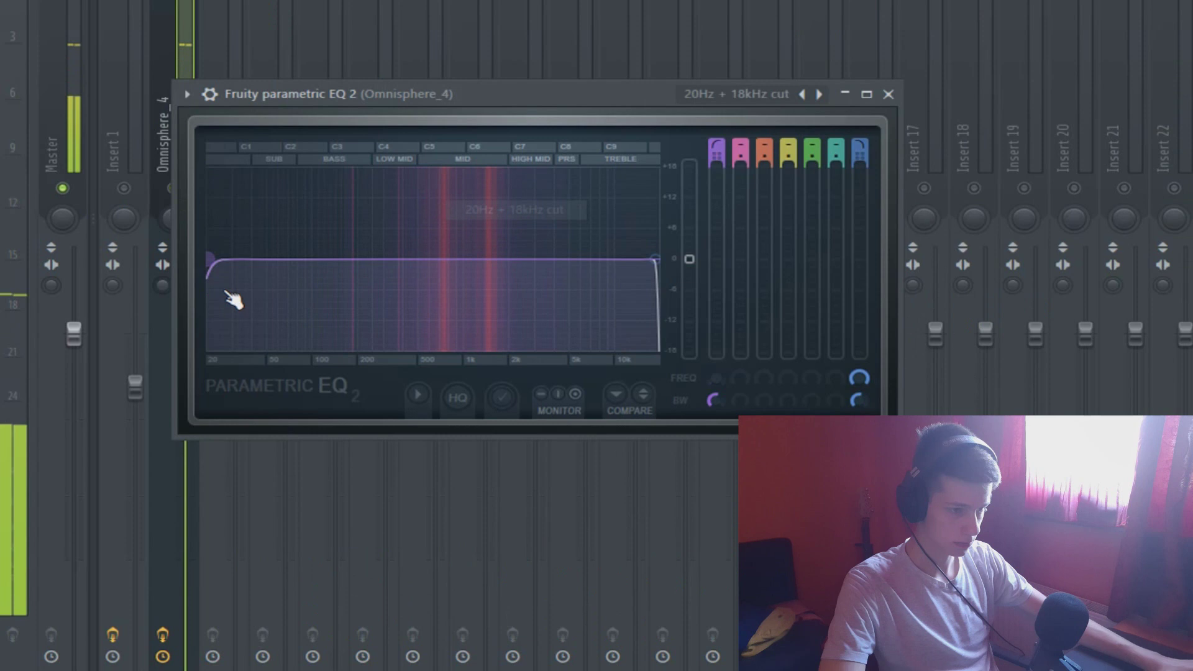
Move the EQ's low cut to about 150 Hz and high cut to about 1 kHz, and trim the Omnisphere_4 fader to about -4.9 dB
drag(212, 261, 350, 259)
drag(654, 259, 467, 259)
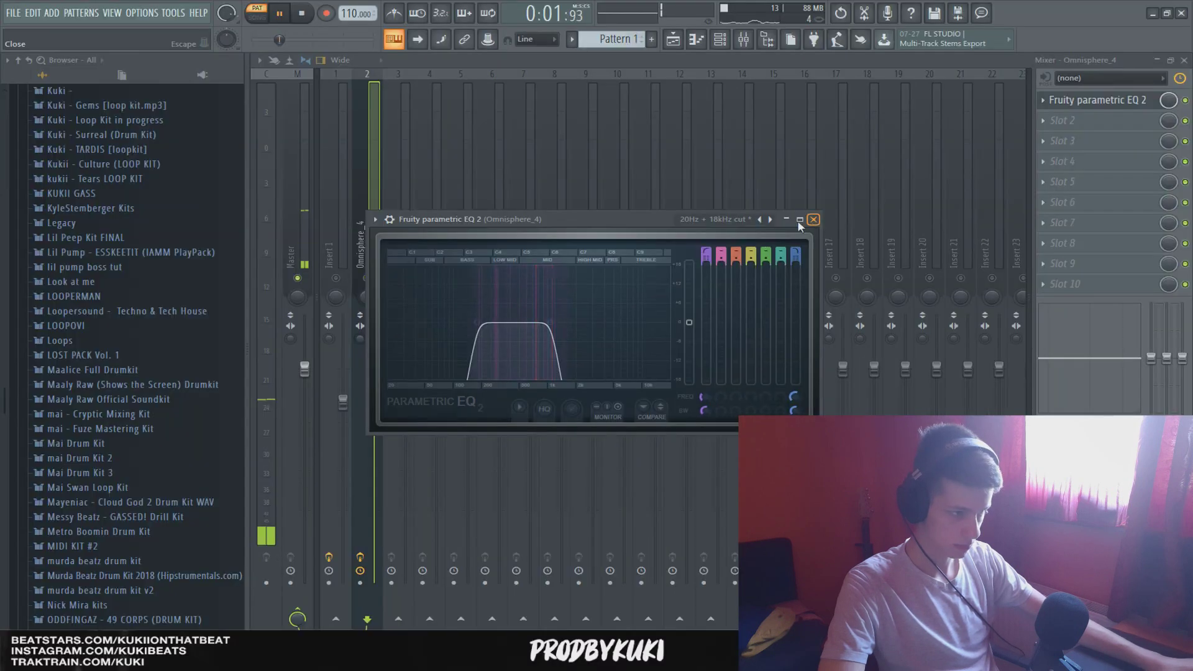
click(889, 95)
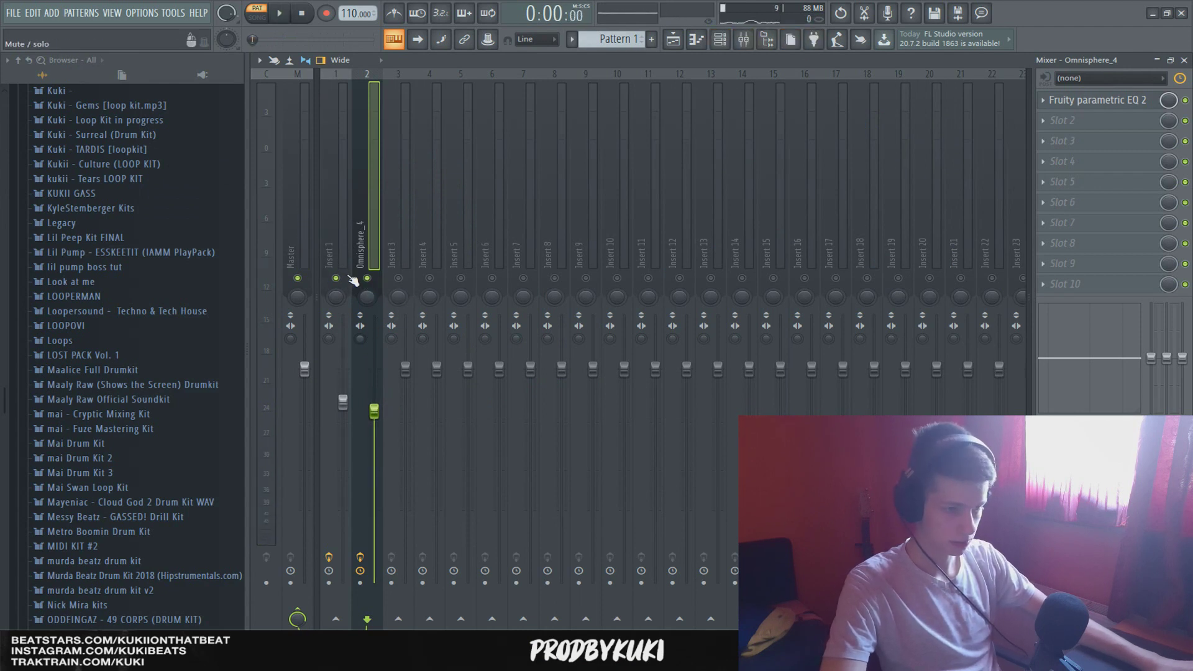
click(719, 39)
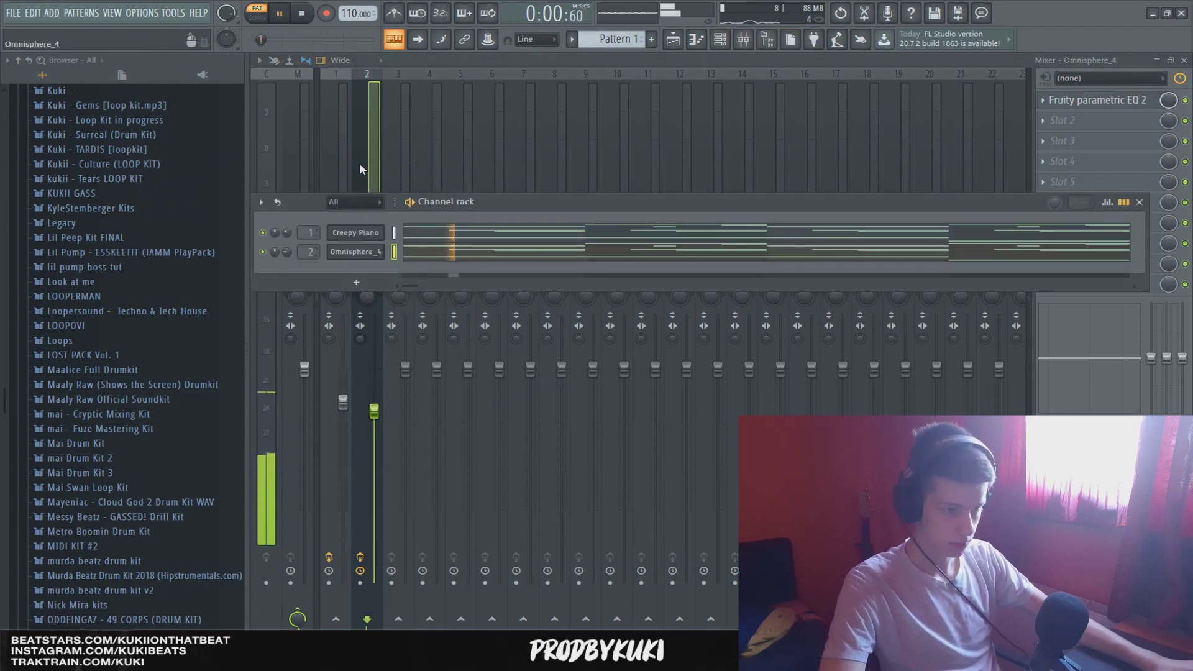
click(362, 170)
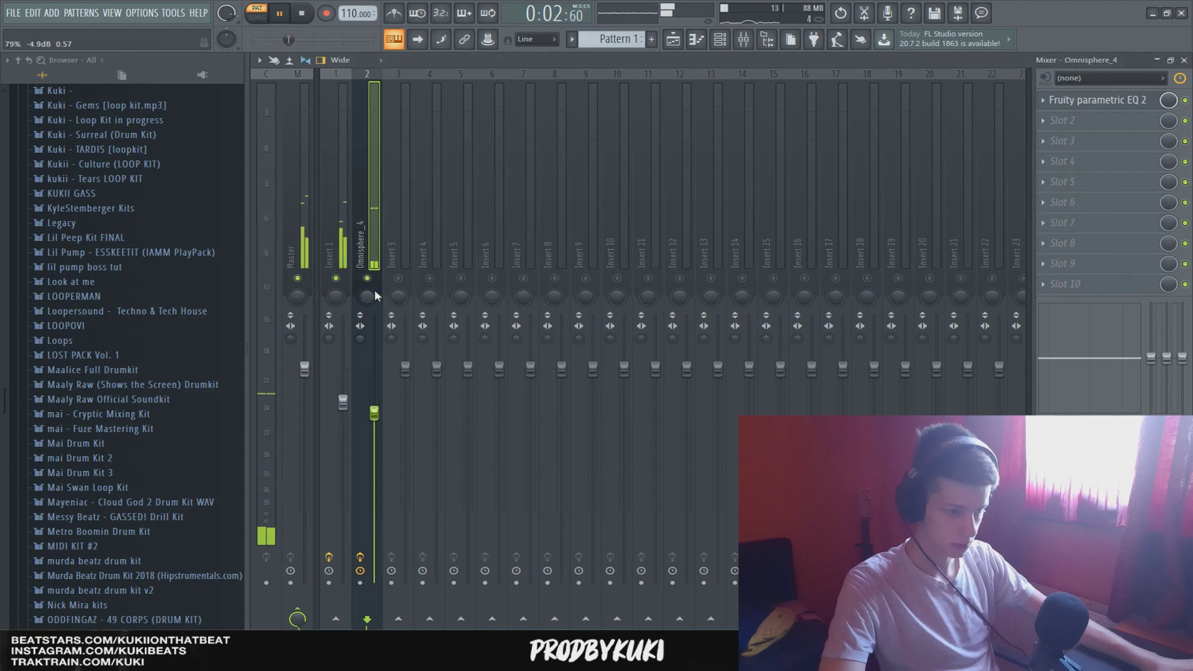
Load ValhallaVintageVerb in the second slot of the Omnisphere_4 track with a 1.17 s decay and a mix of about 36%
click(1070, 128)
click(866, 148)
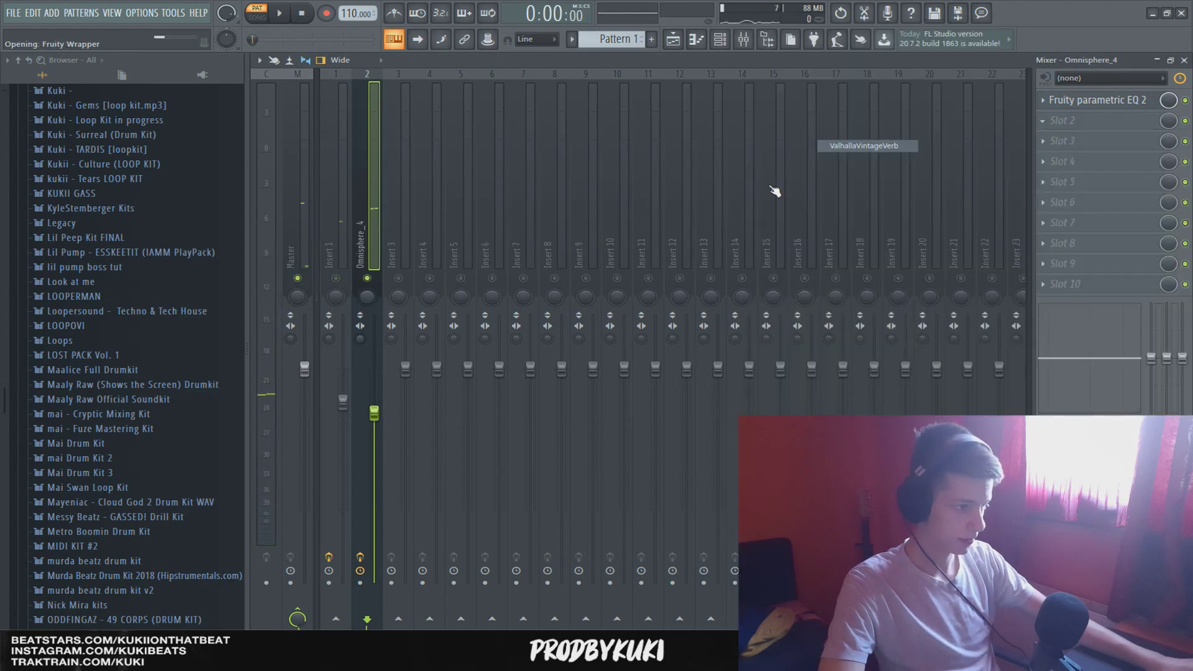
drag(521, 367, 533, 395)
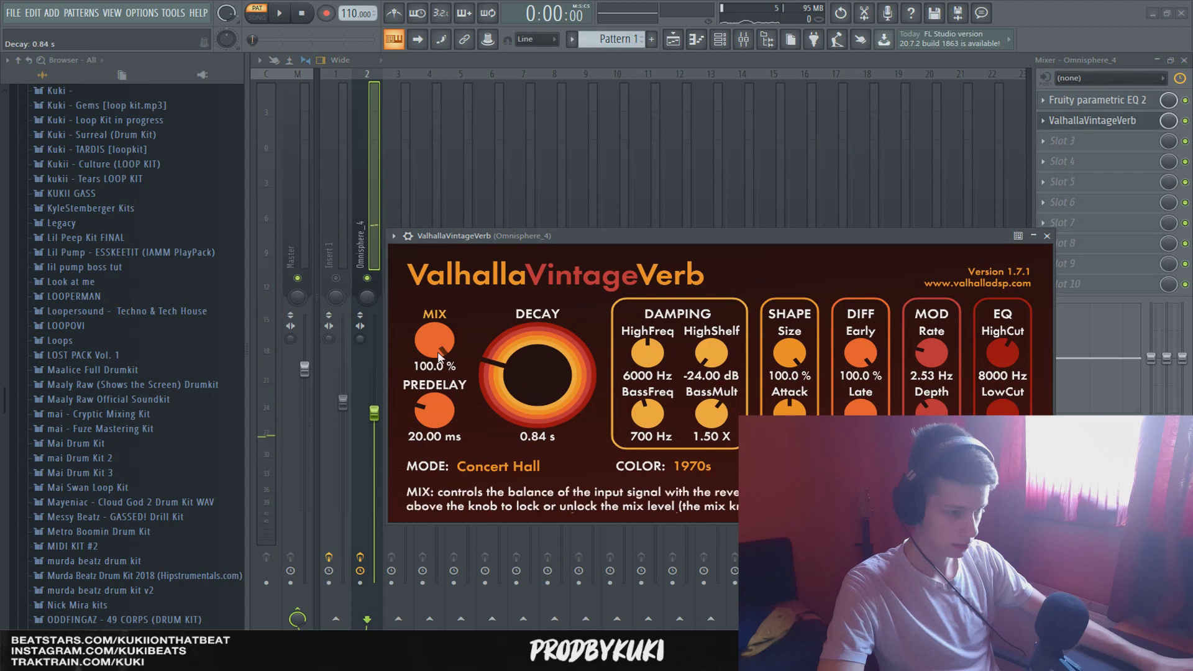
drag(439, 343, 437, 397)
drag(504, 381, 512, 370)
key(space)
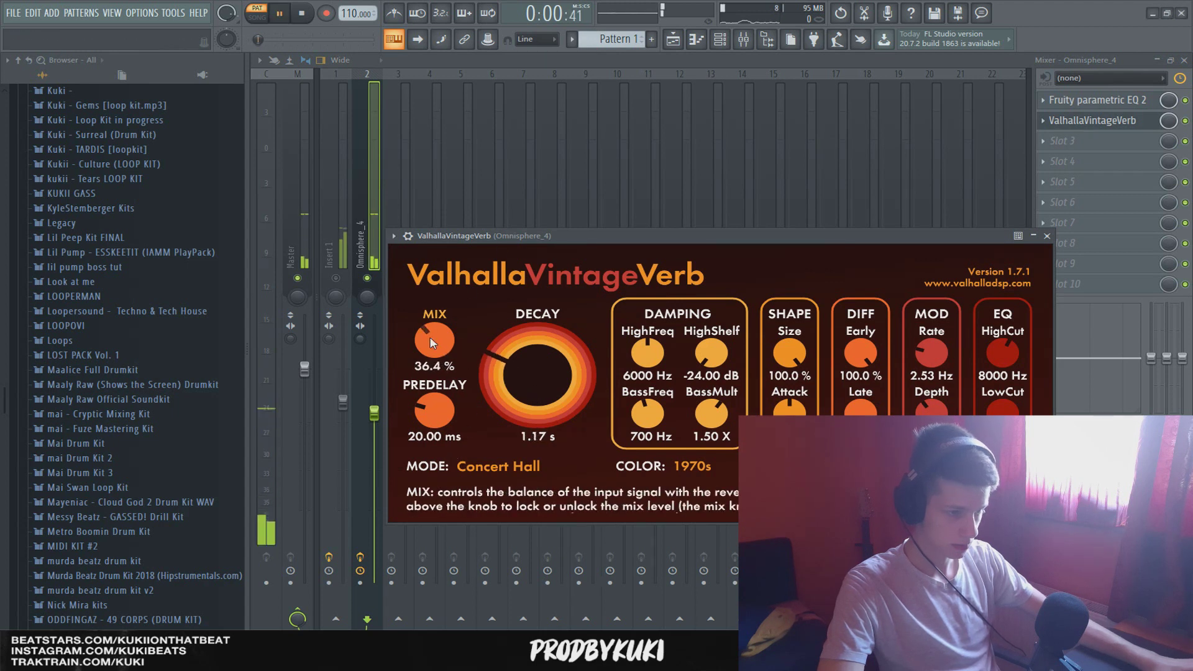
drag(434, 339, 435, 335)
click(1046, 236)
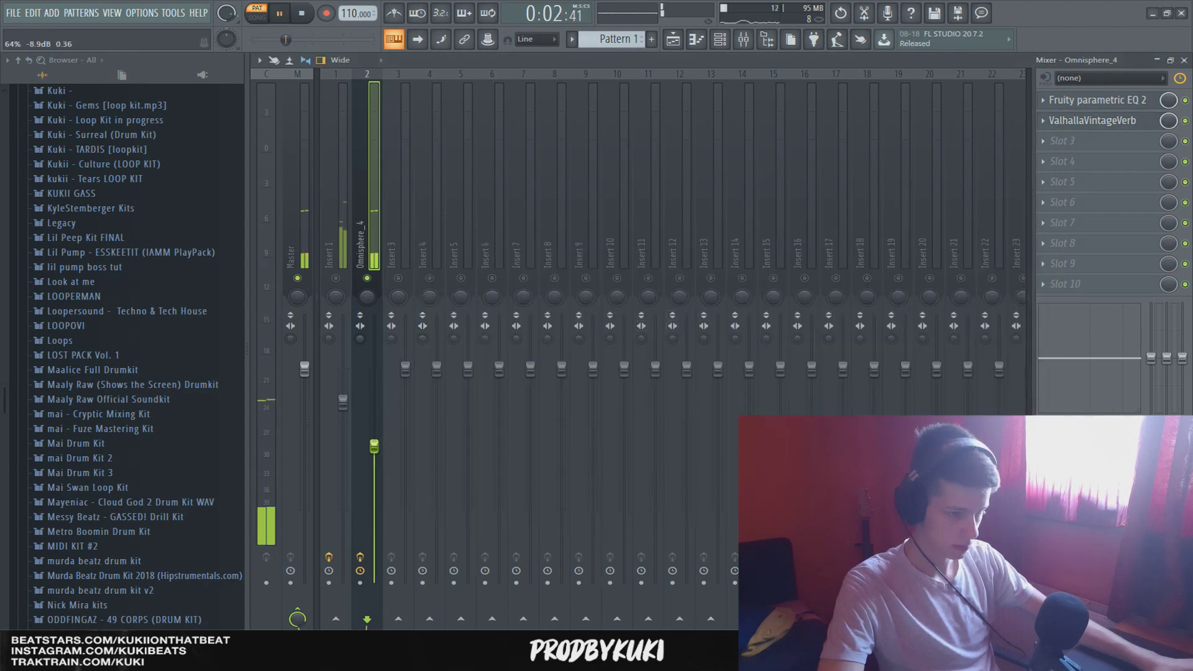
Lower the Omnisphere_4 fader further and unsolo the track to play it together with the piano
key(space)
right_click(367, 279)
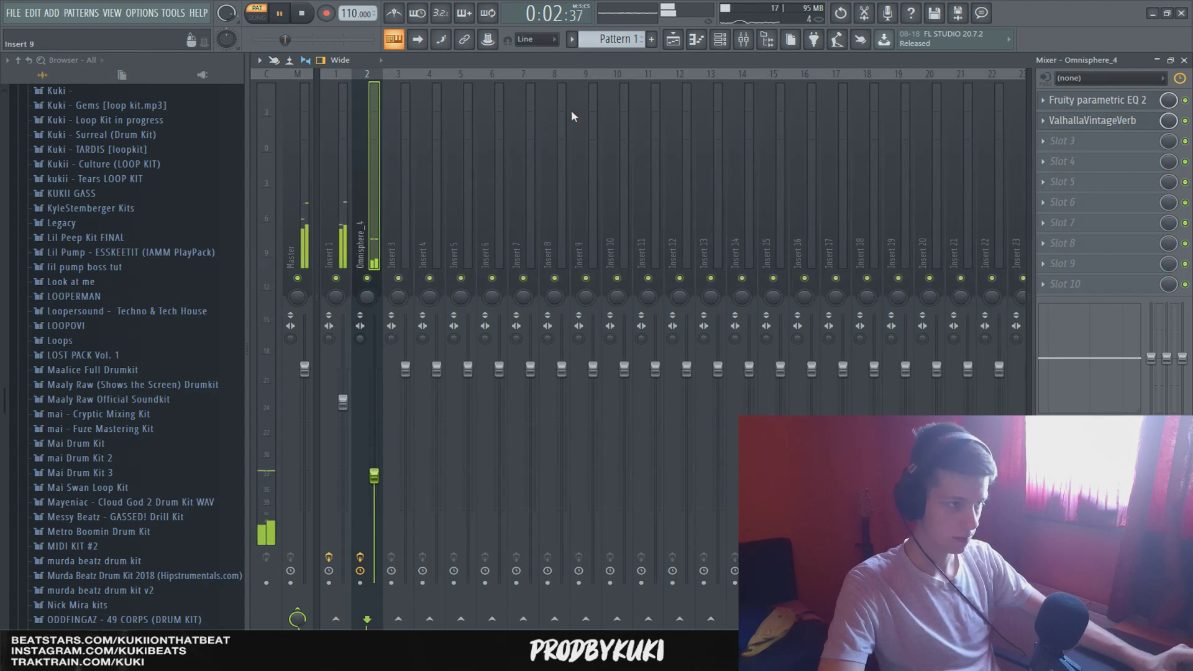
Add a Kontakt channel to the channel rack
click(718, 44)
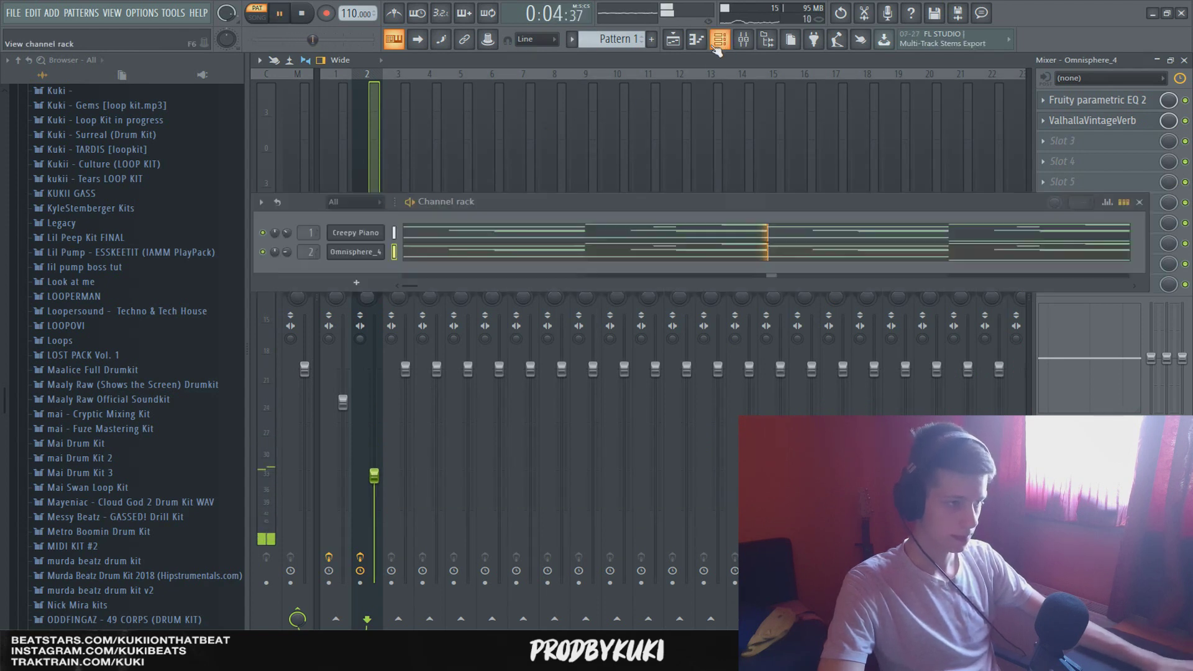
click(357, 284)
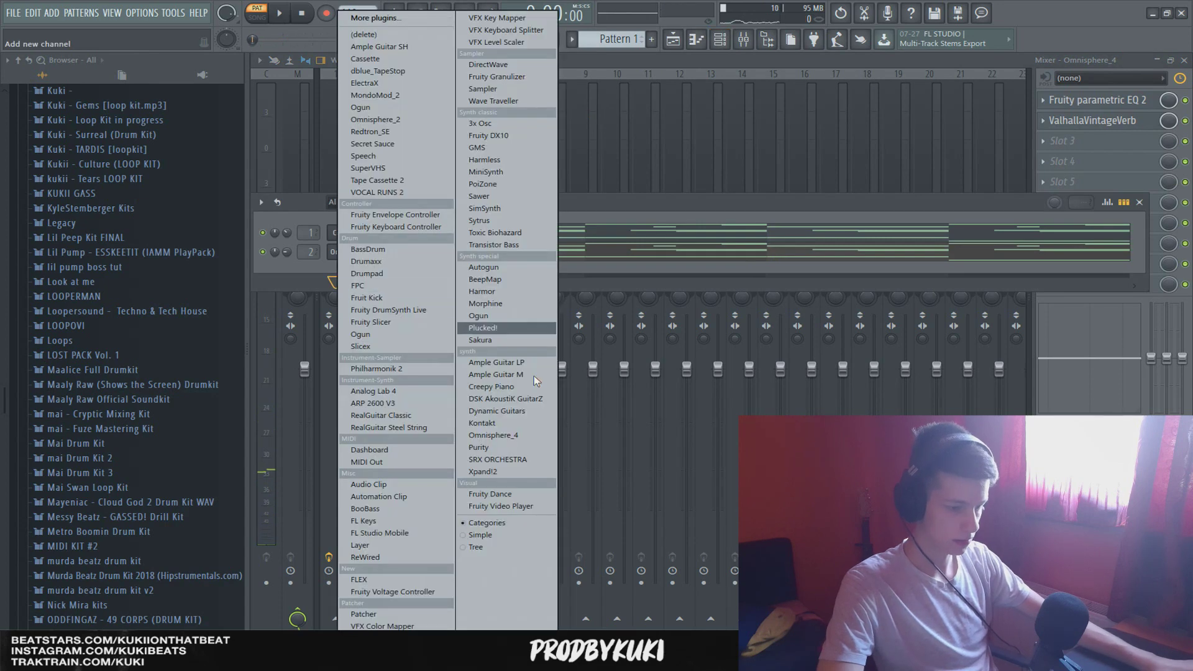
click(504, 427)
Enter one-bar Kontakt bass notes following the piano: F#4 in bars 1 and 3 and D4 in bar 4
key(F7)
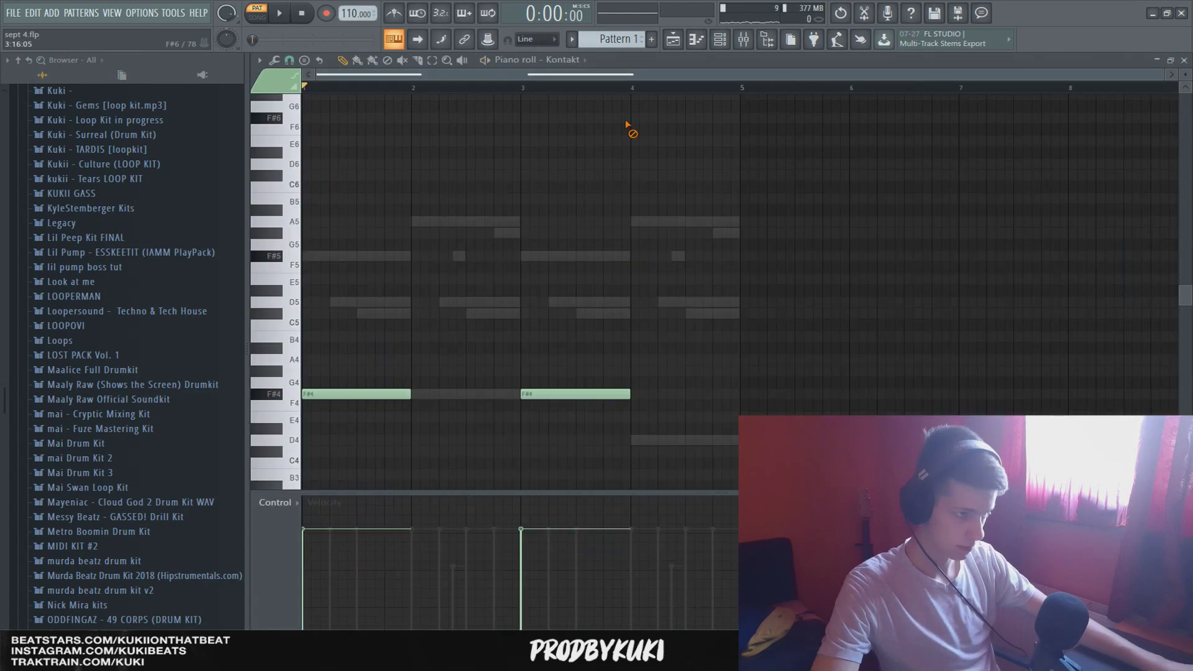
double_click(577, 224)
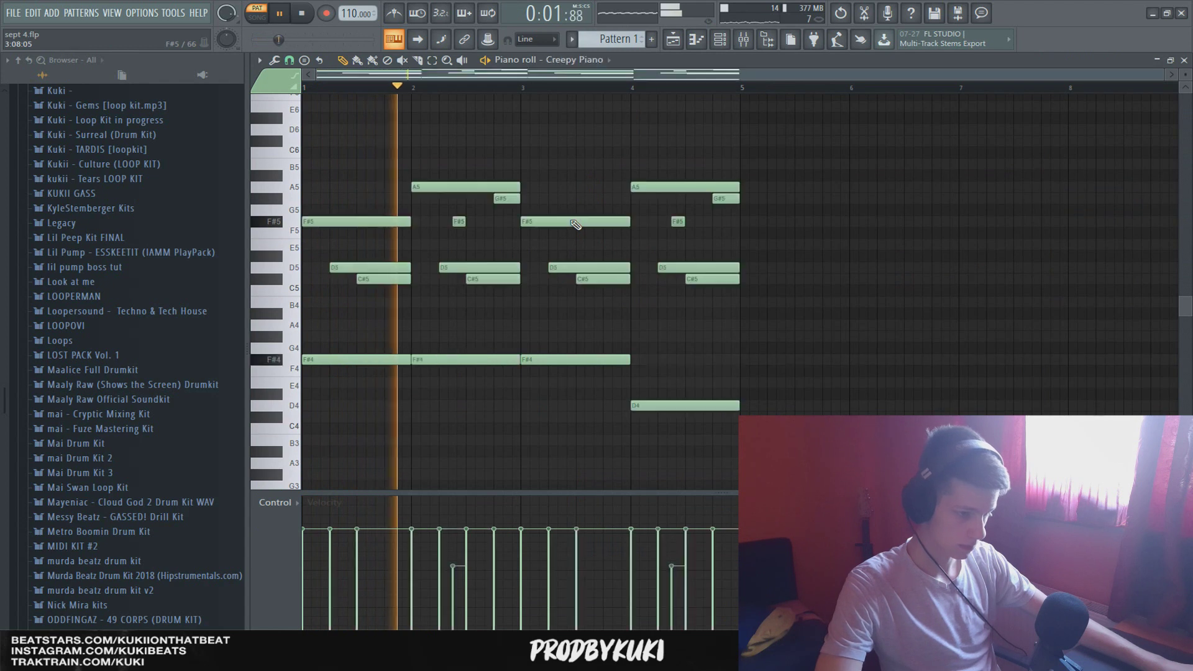
scroll(592, 61, down, 1)
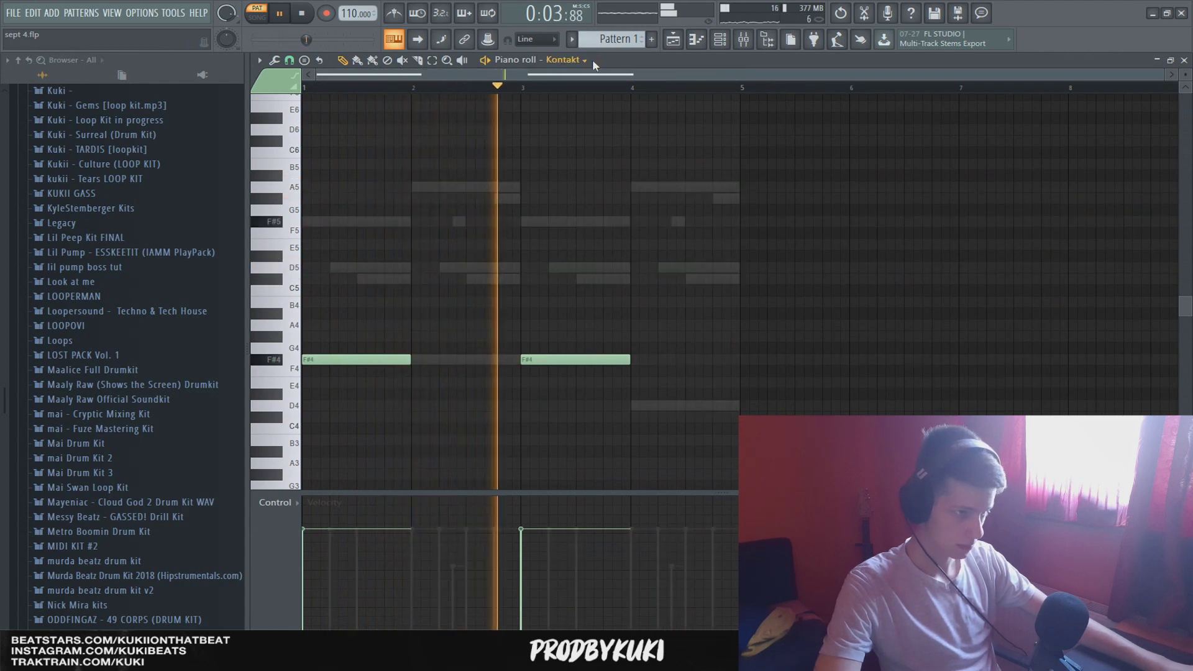
click(632, 408)
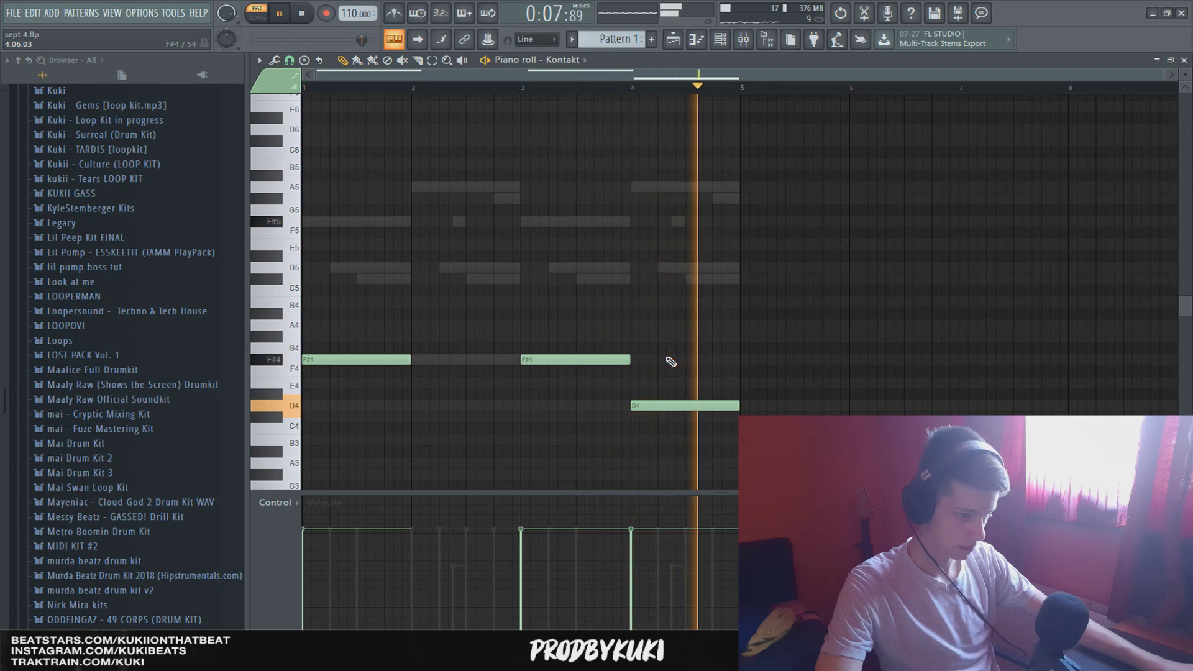
key(space)
Route the Kontakt channel to mixer track 3 and load Fruity Parametric EQ 2 in its first effect slot
key(F6)
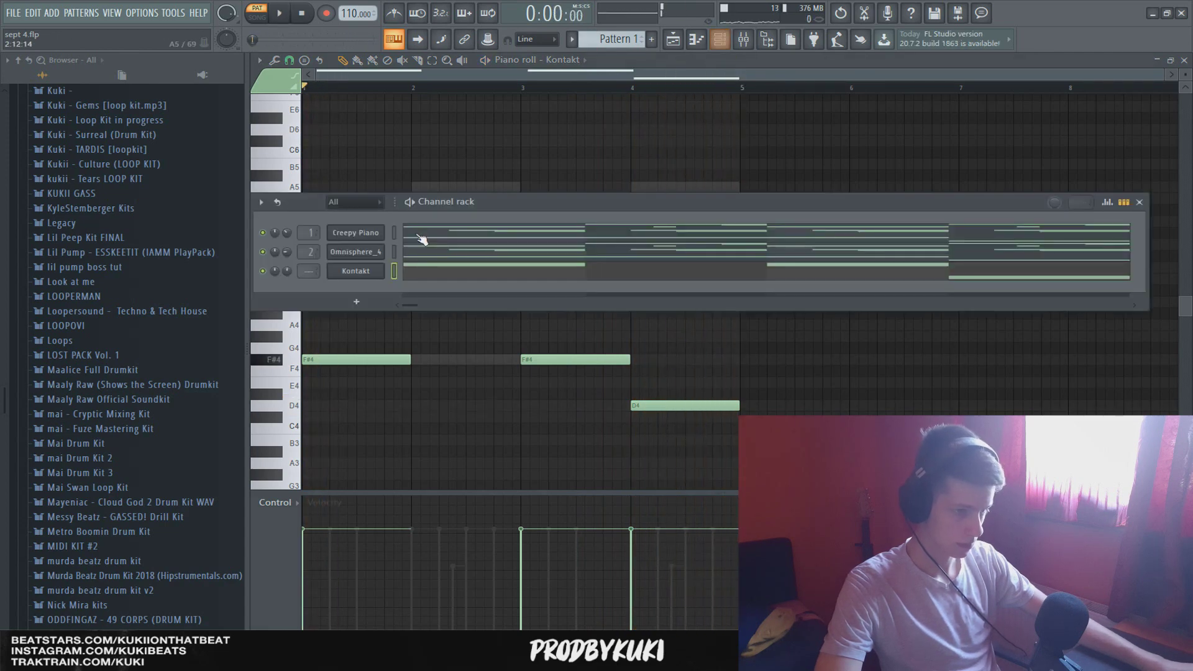
click(366, 273)
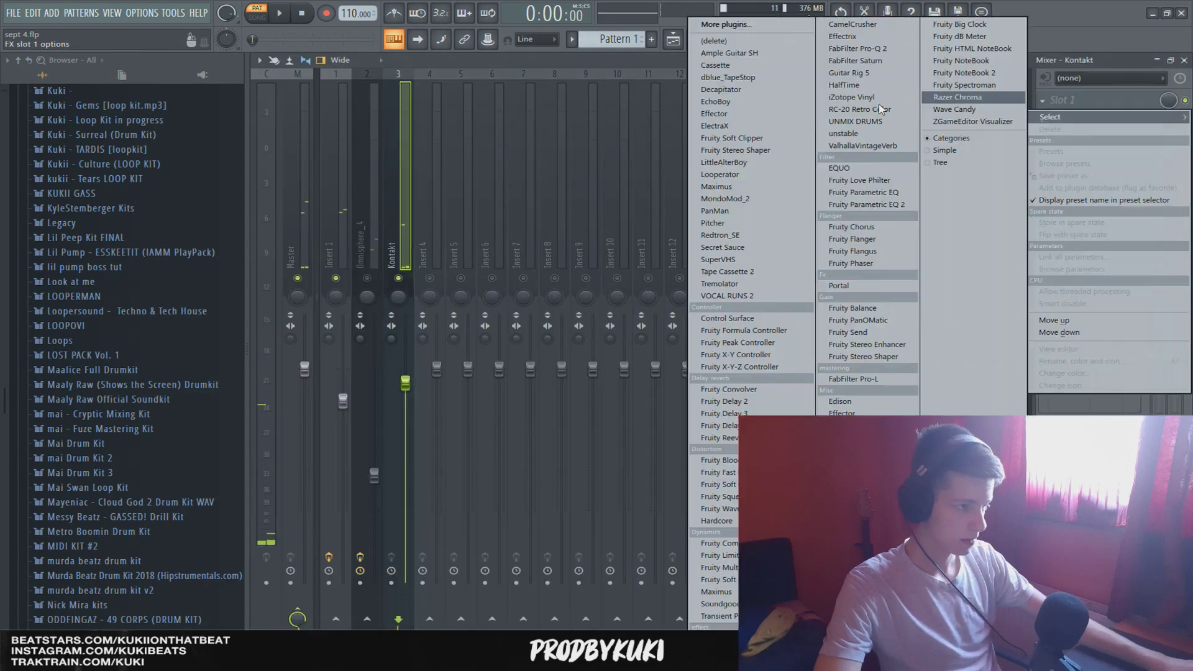
click(894, 204)
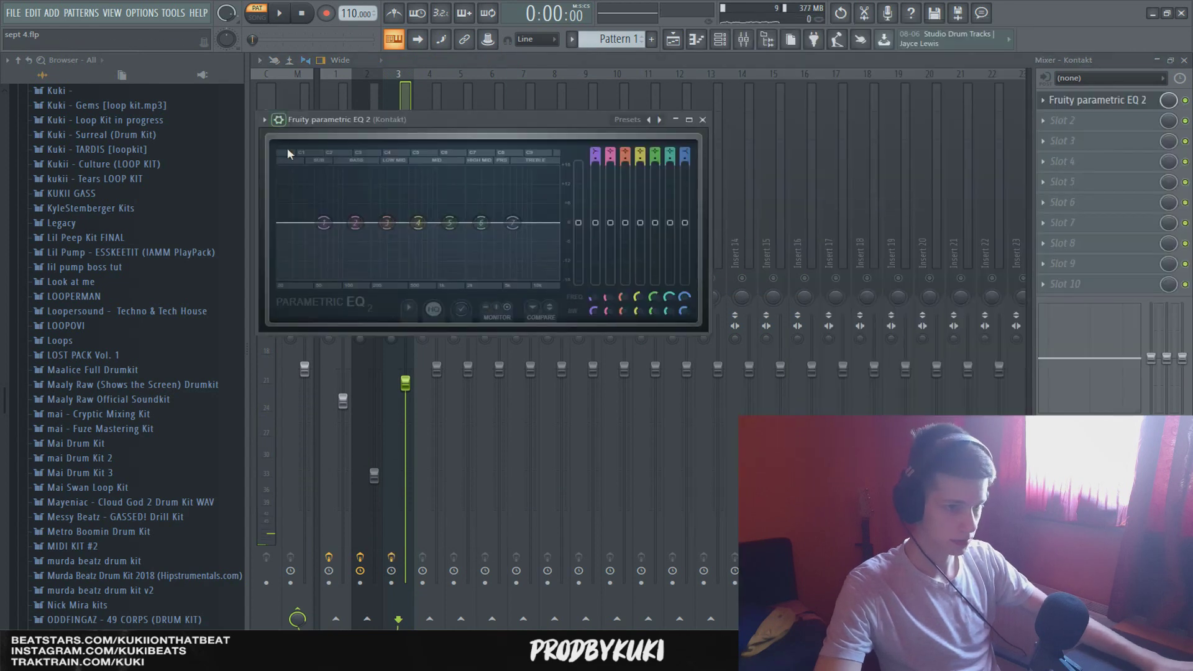
Cut Kontakt's EQ band 1 to about -16 dB and band 7 to about -6 dB, and set the track fader to about -1.9 dB
drag(324, 223, 336, 273)
drag(512, 222, 595, 275)
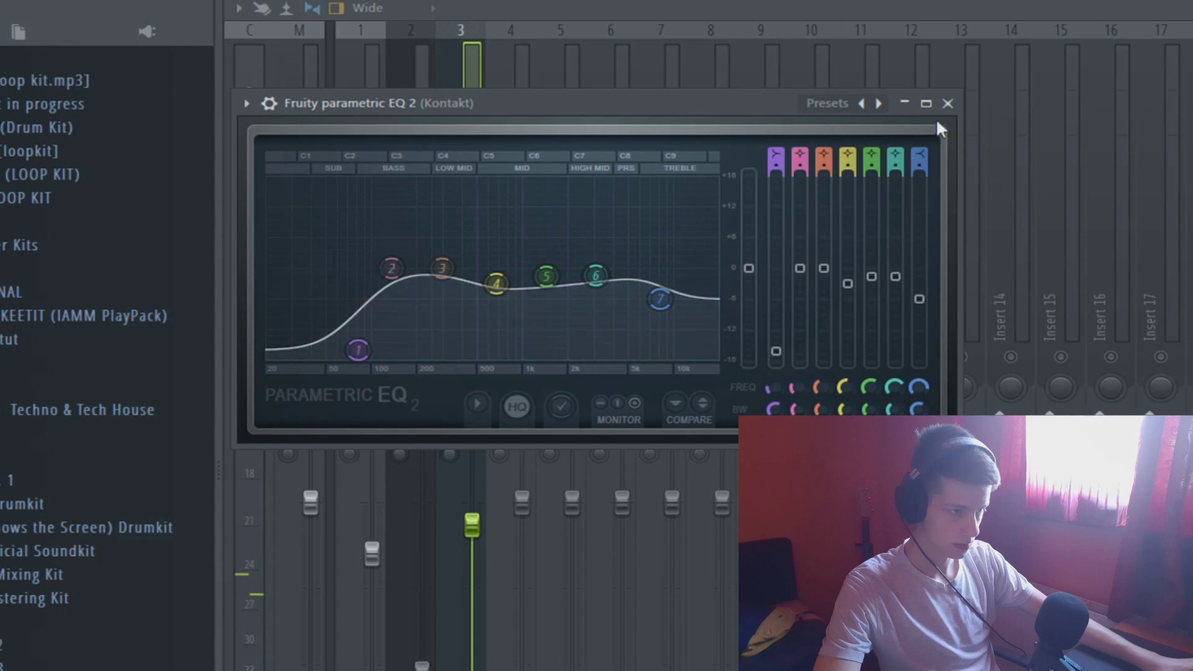
click(947, 103)
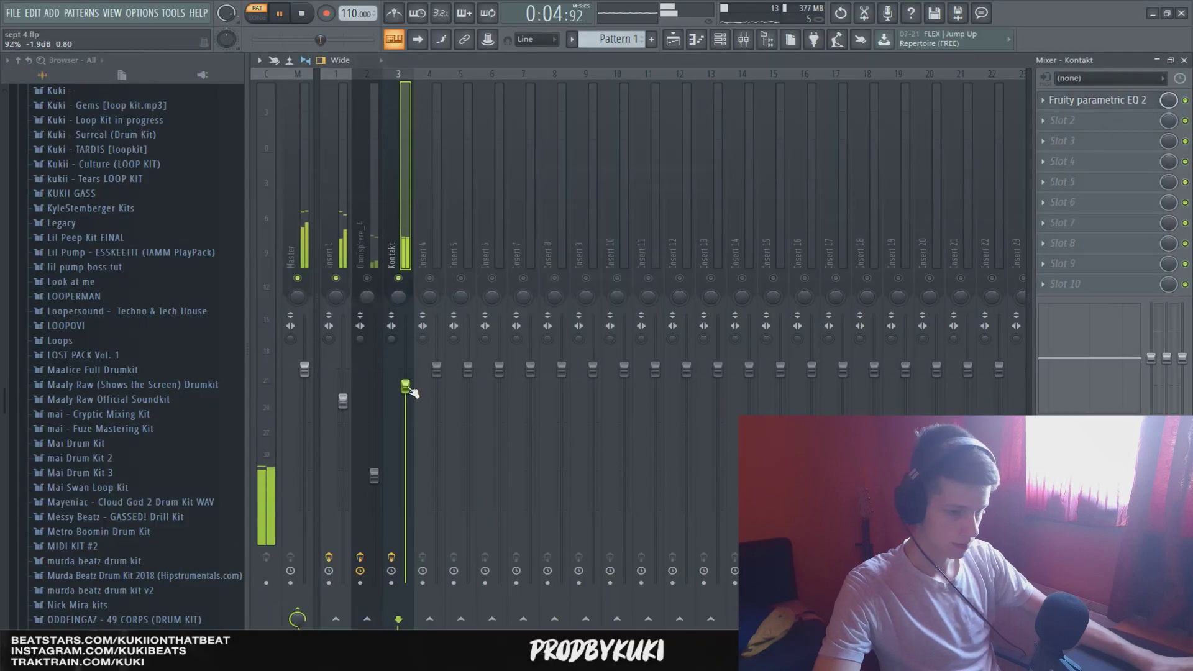
key(space)
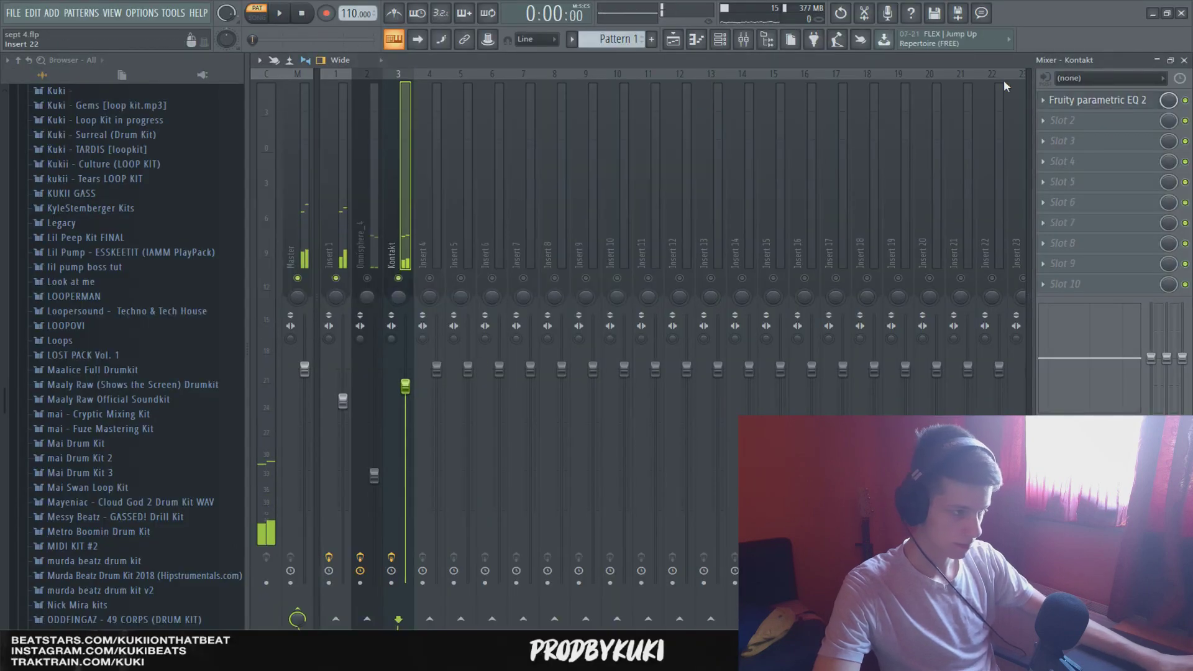
Load ValhallaVintageVerb in the second slot of the Kontakt track with a 0.96 s decay and a 7.2% mix
click(1065, 120)
click(864, 146)
scroll(435, 281, down, 10)
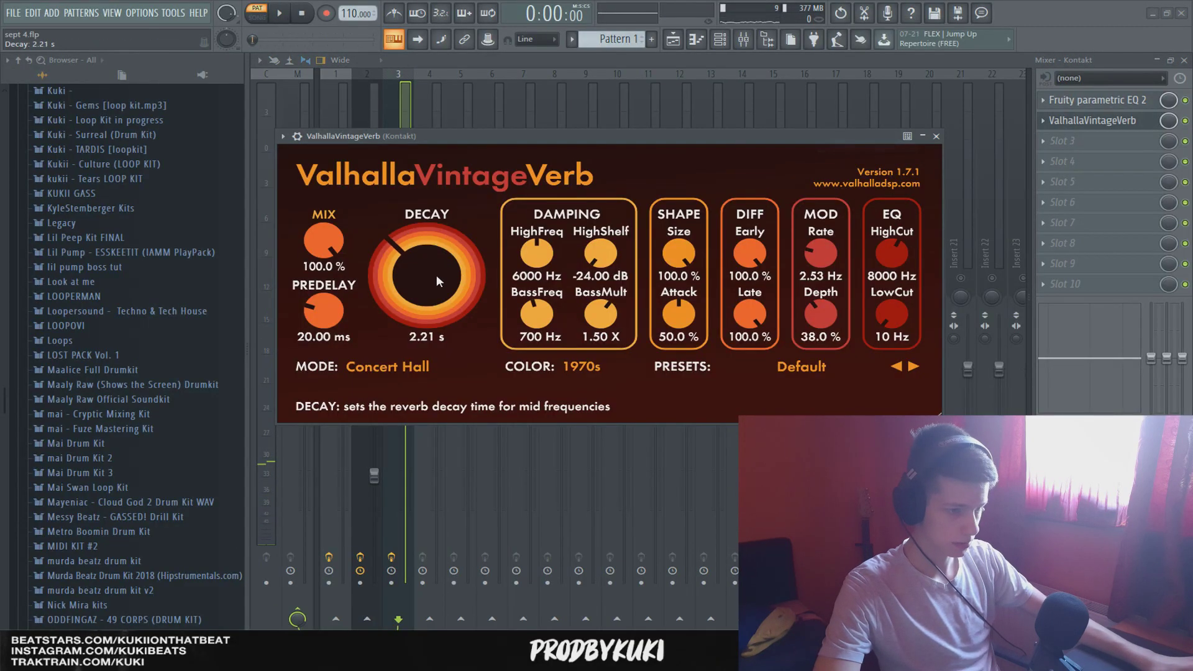
scroll(335, 250, down, 15)
key(space)
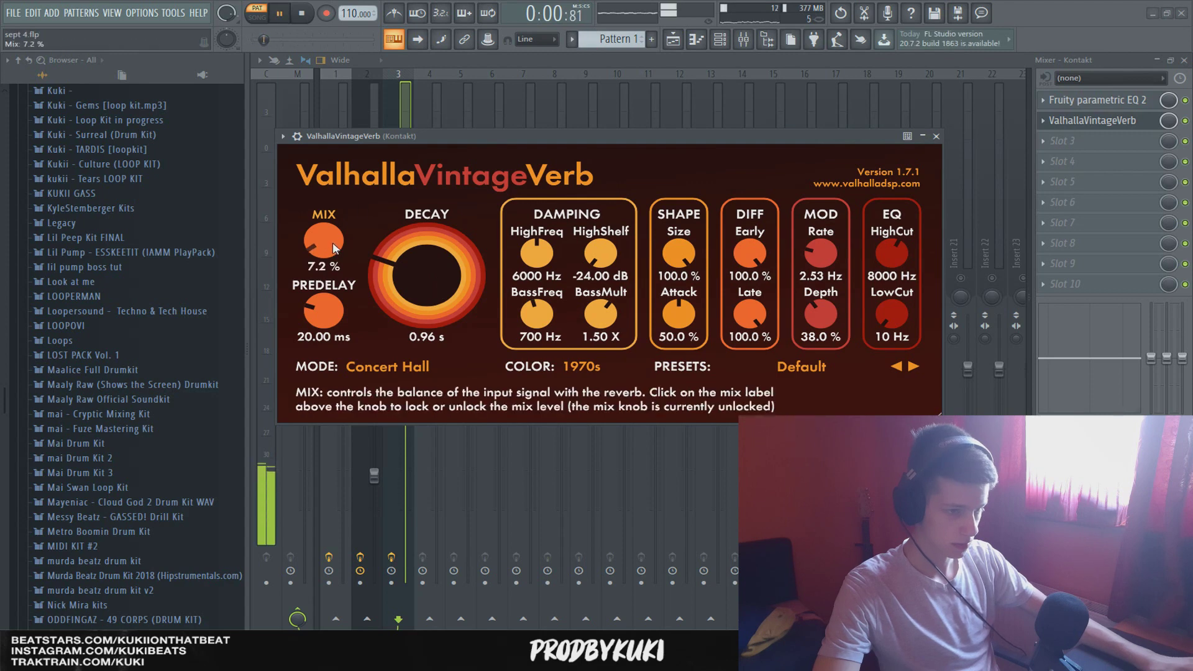
click(936, 136)
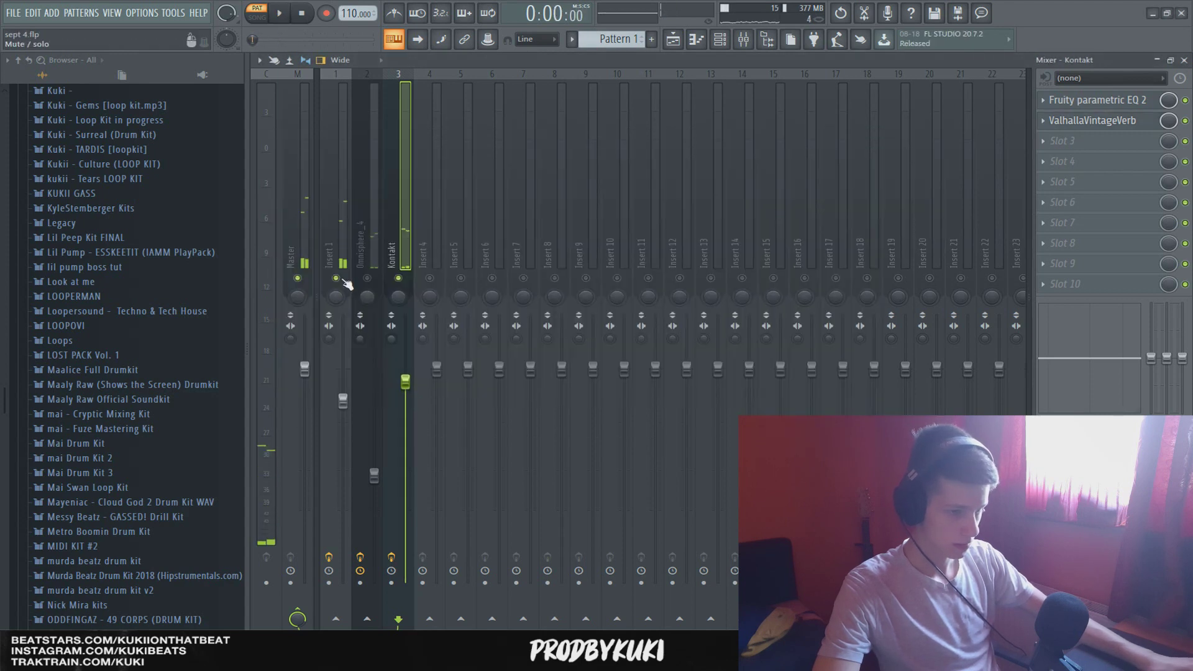
Solo mixer Insert 1, raise its fader slightly, and load FabFilter Pro-Q 2 in its second effect slot
click(345, 286)
key(space)
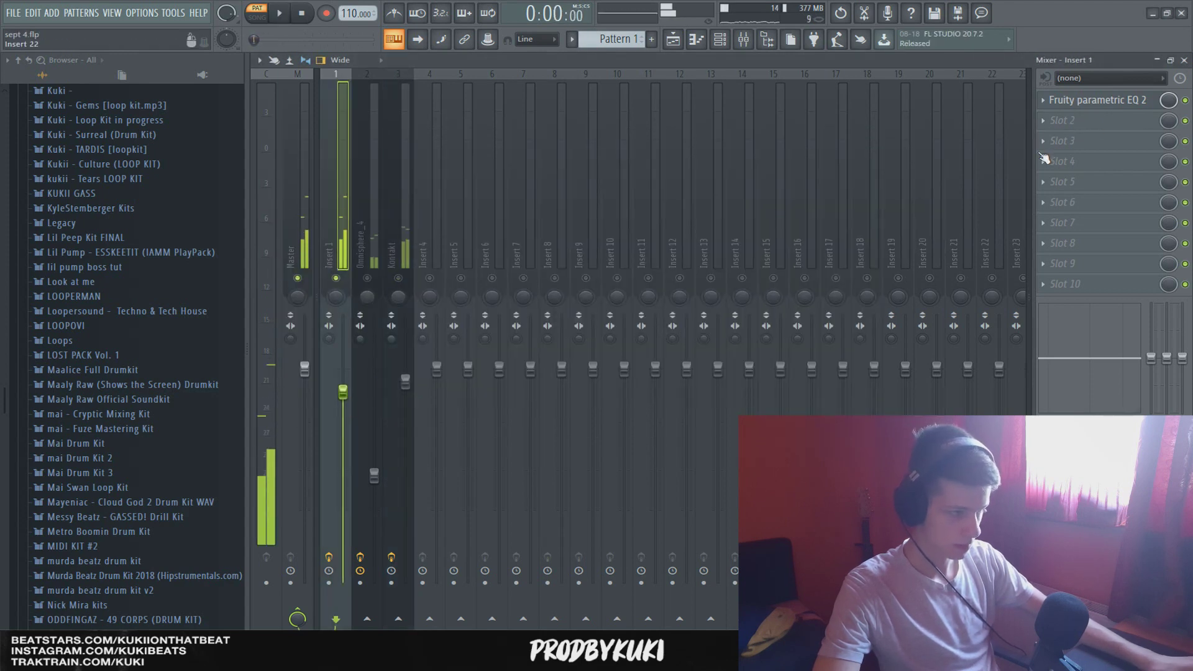
click(1059, 120)
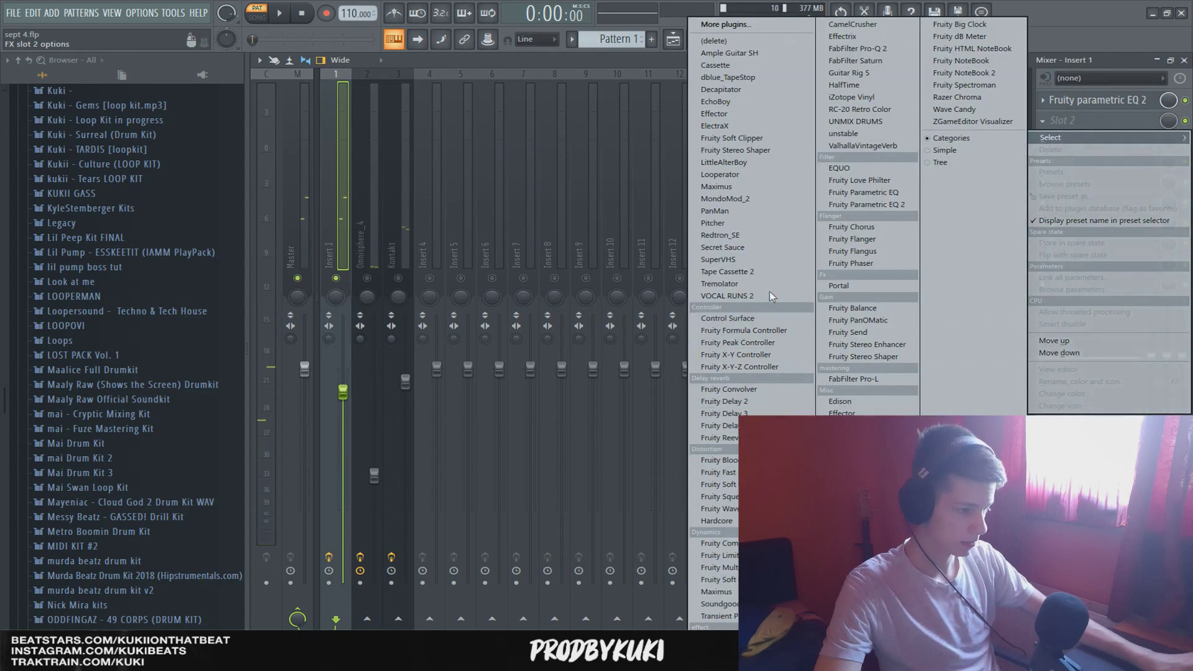
click(839, 50)
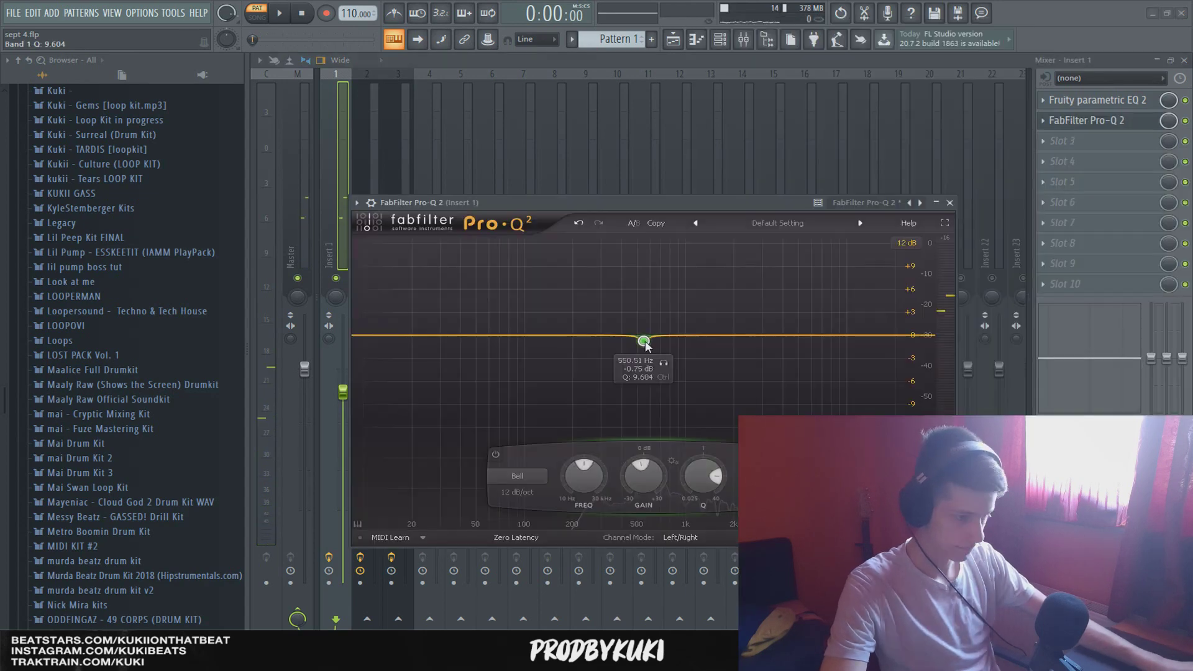
During playback, shape a Pro-Q 2 bell cut of -5.92 dB at about 579 Hz with Q 6.446, and close the plugin
key(space)
drag(643, 340, 649, 383)
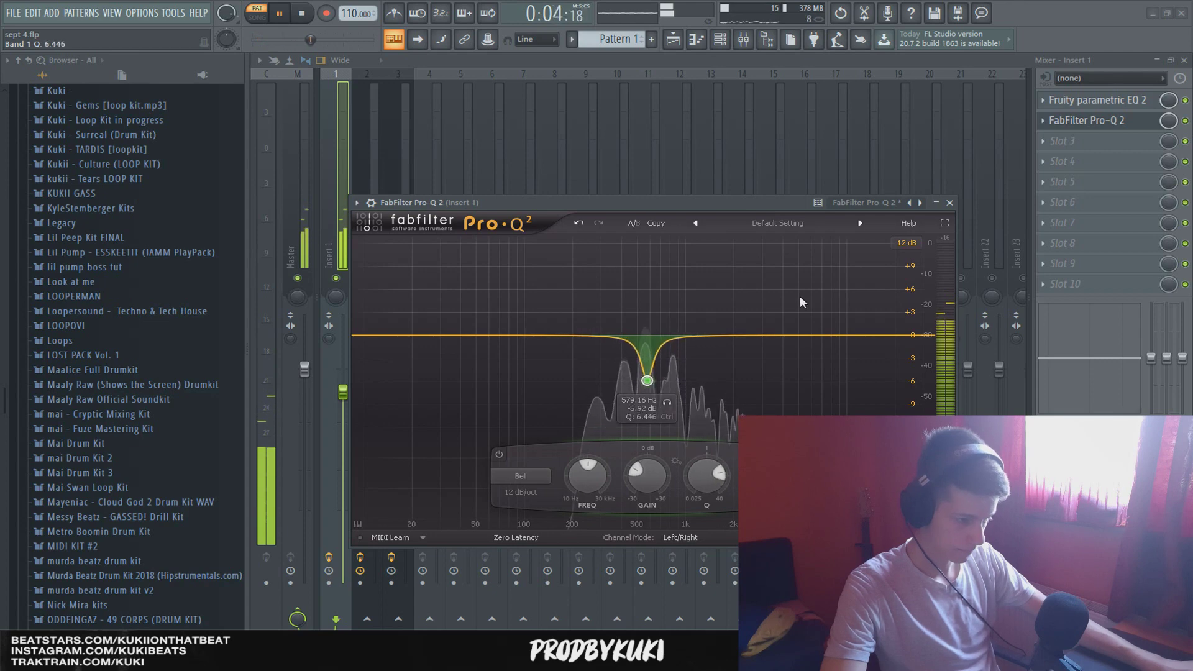
click(949, 203)
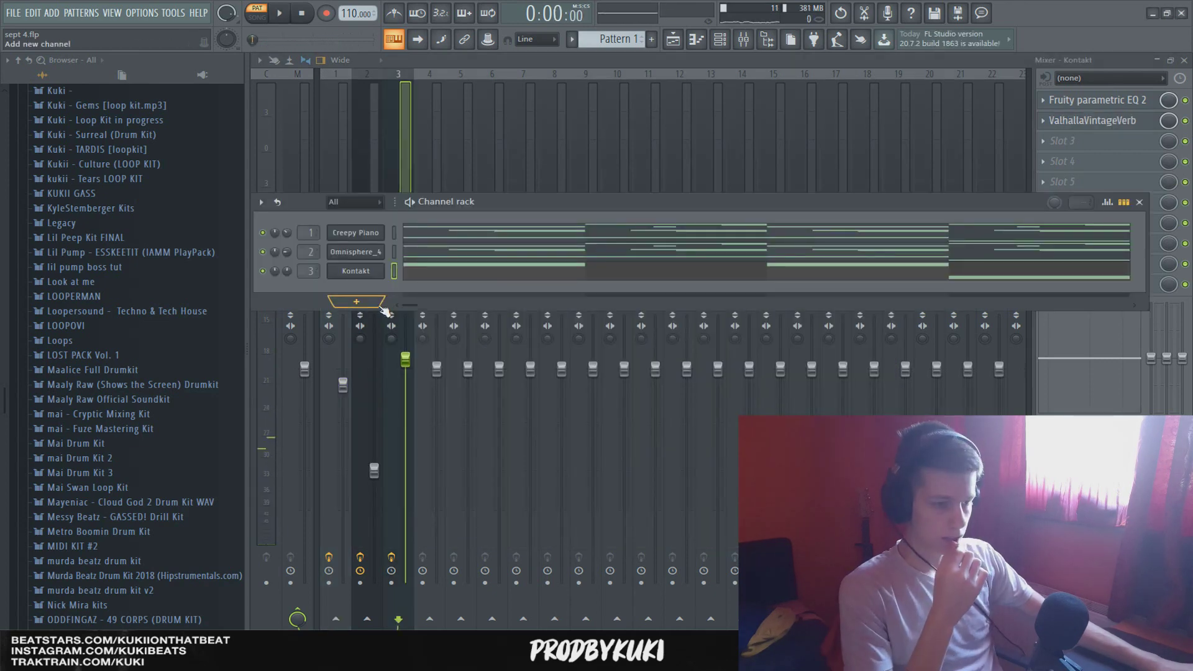
Add a second Kontakt channel to the channel rack
click(382, 304)
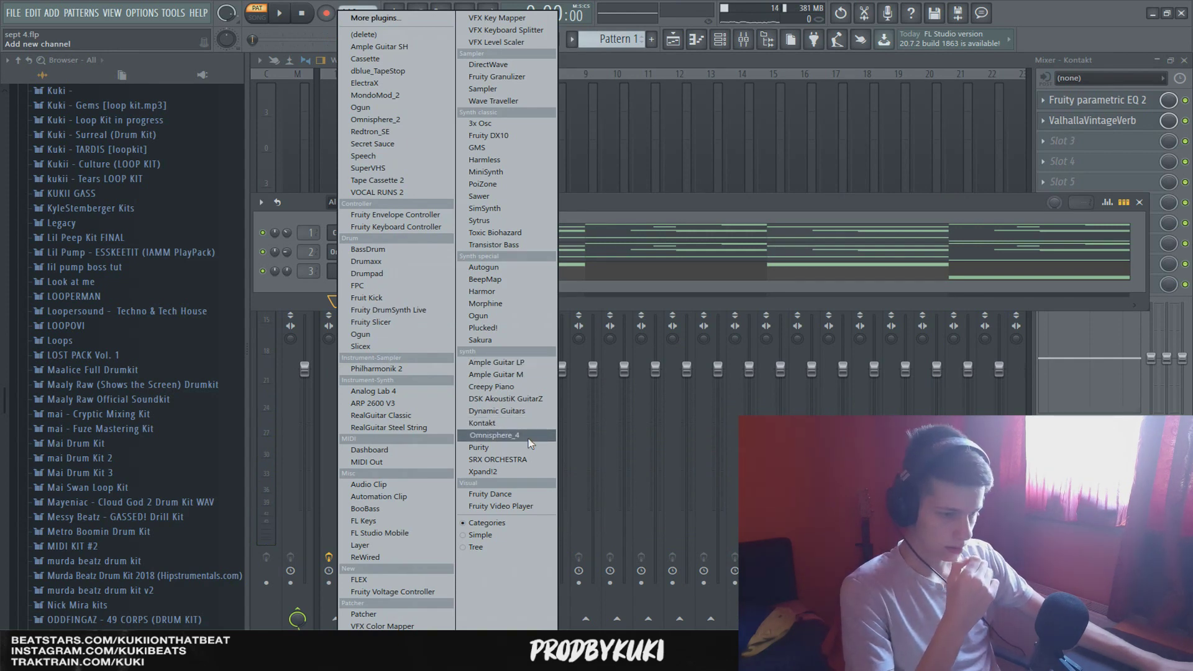
click(491, 423)
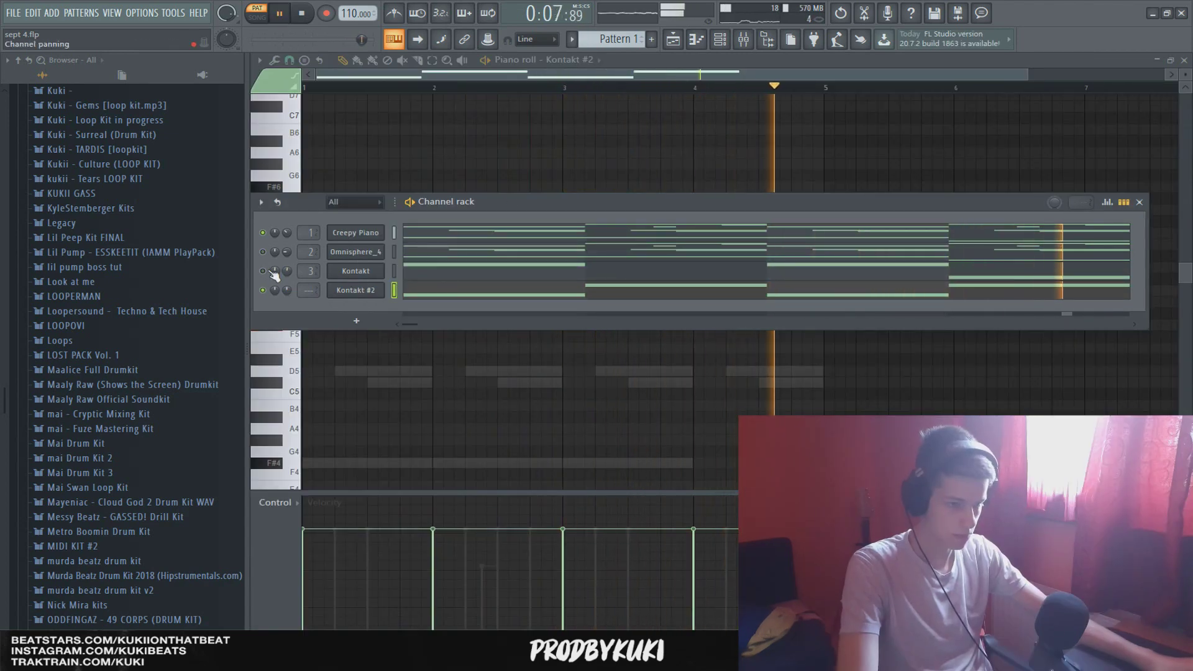
Stop playback, open the Kontakt #2 instrument, and route it to mixer track 4
key(space)
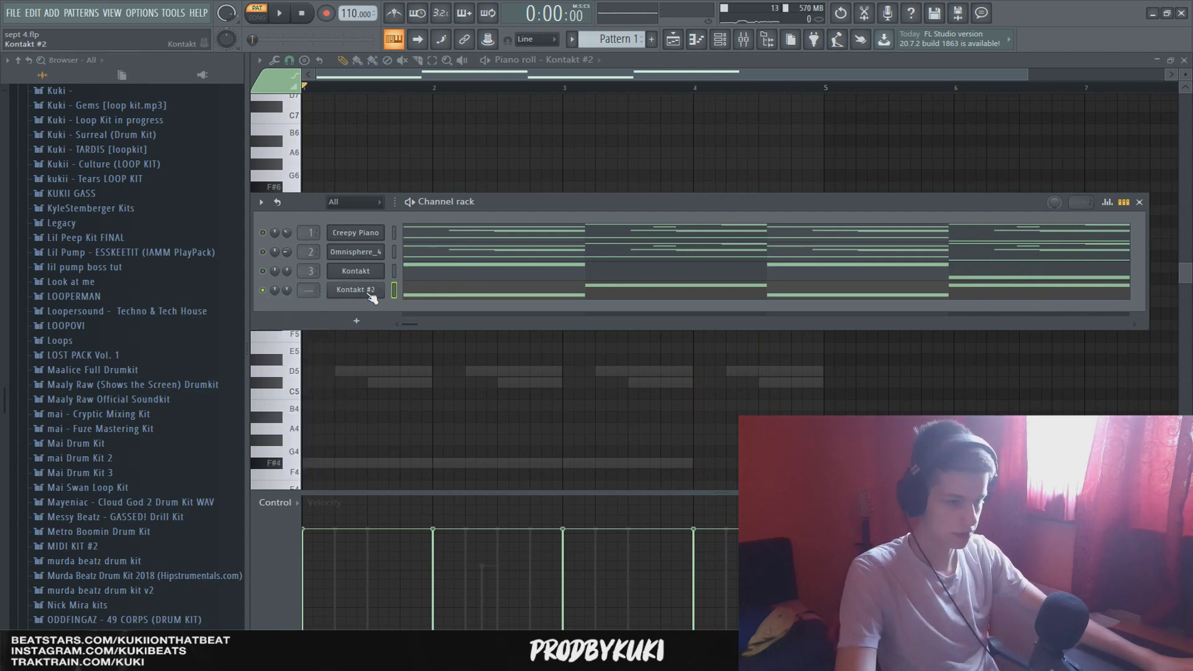
click(356, 290)
drag(766, 165, 717, 150)
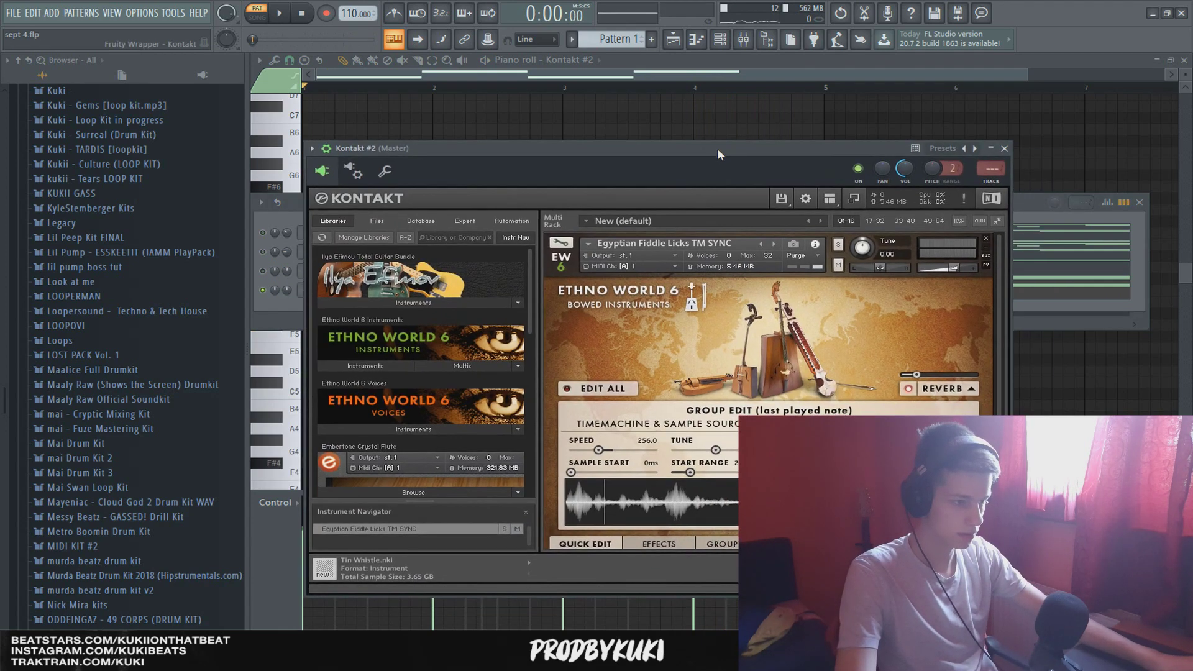
click(992, 181)
key(space)
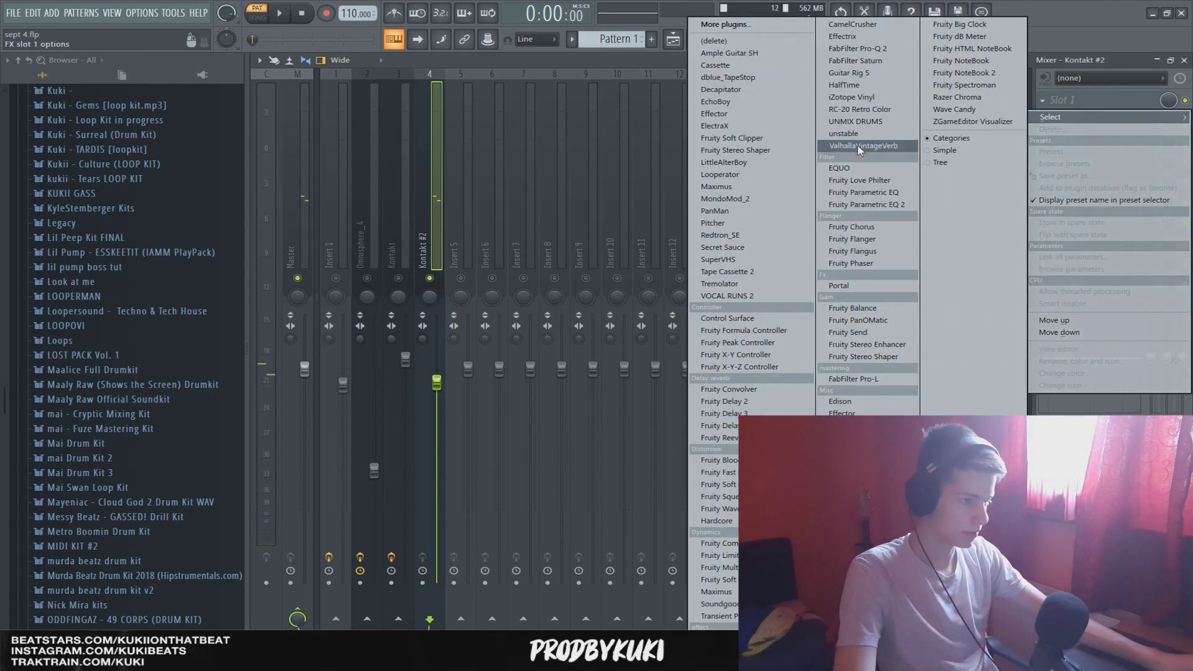
Load Fruity Parametric EQ 2 in the first effect slot of the Kontakt #2 track with the 20Hz + 18kHz cut preset
click(873, 204)
click(302, 154)
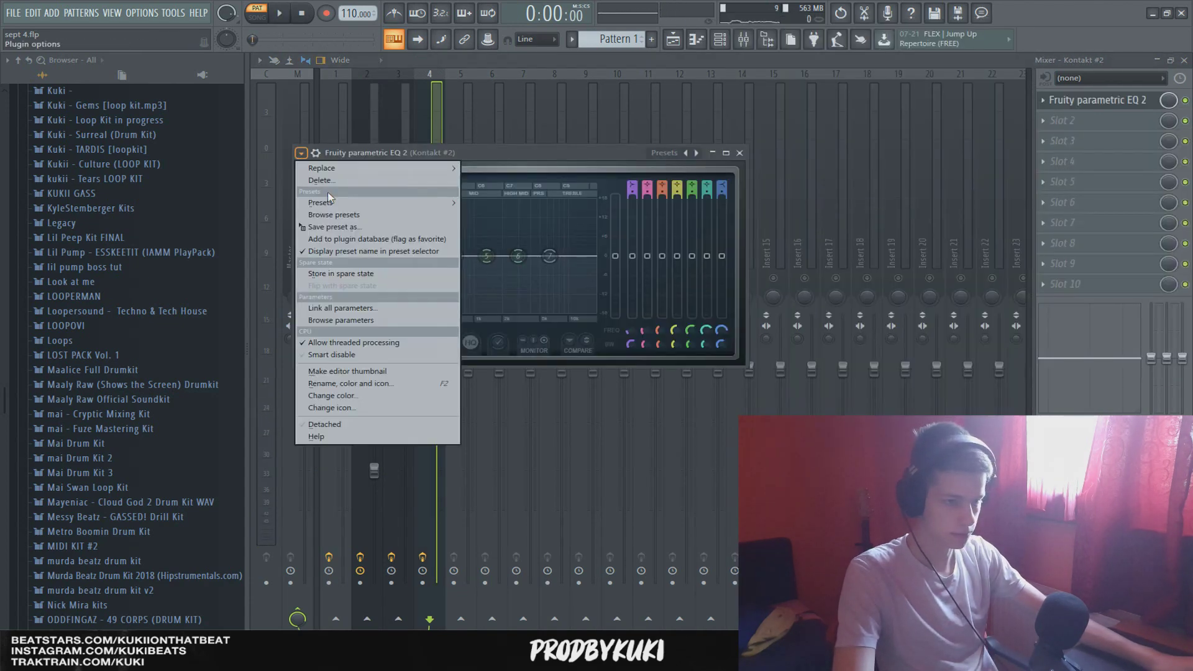
mouse_move(323, 201)
click(546, 224)
During playback, raise the EQ's low cut to just below 200 Hz, lower its high cut to about 5 kHz, and close it
key(space)
drag(313, 256, 355, 256)
drag(274, 229, 345, 230)
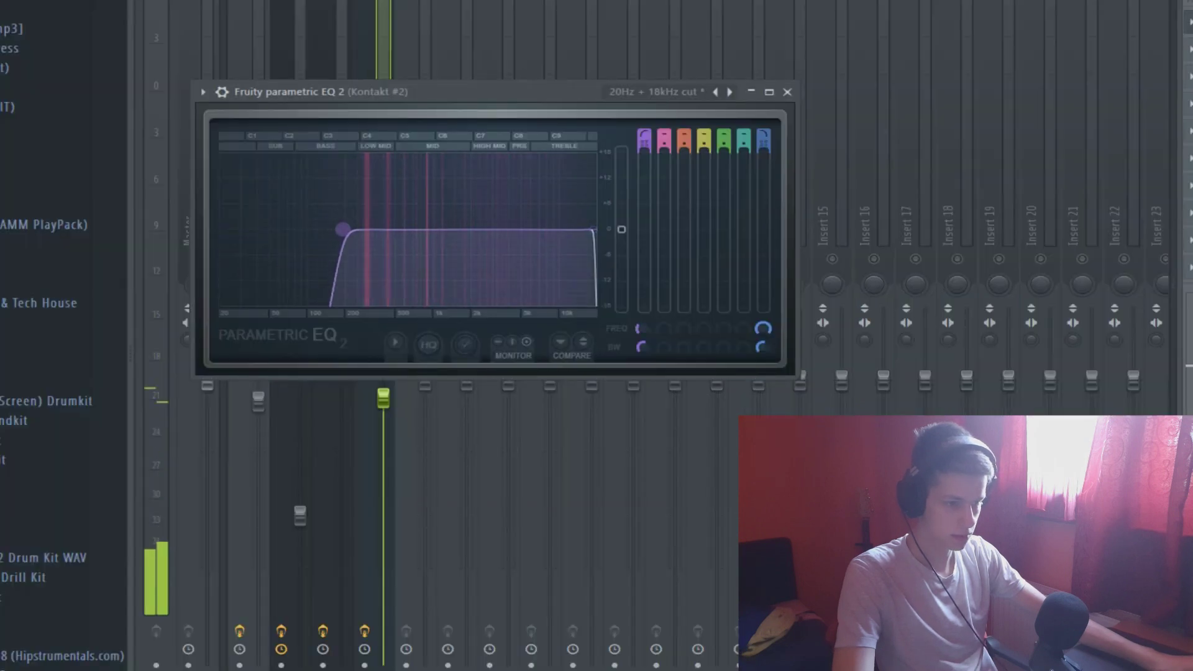
drag(595, 229, 529, 230)
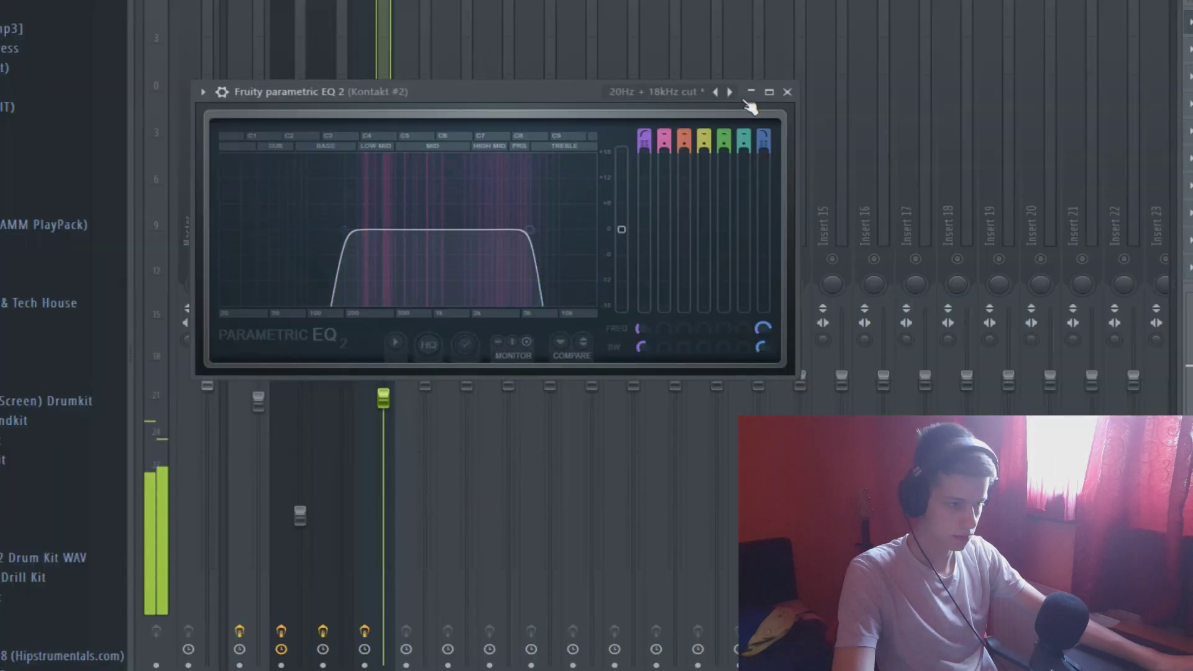
click(787, 92)
Load iZotope Vinyl in the second slot of the Kontakt #2 track and set its warp depth to about 29%
click(1099, 123)
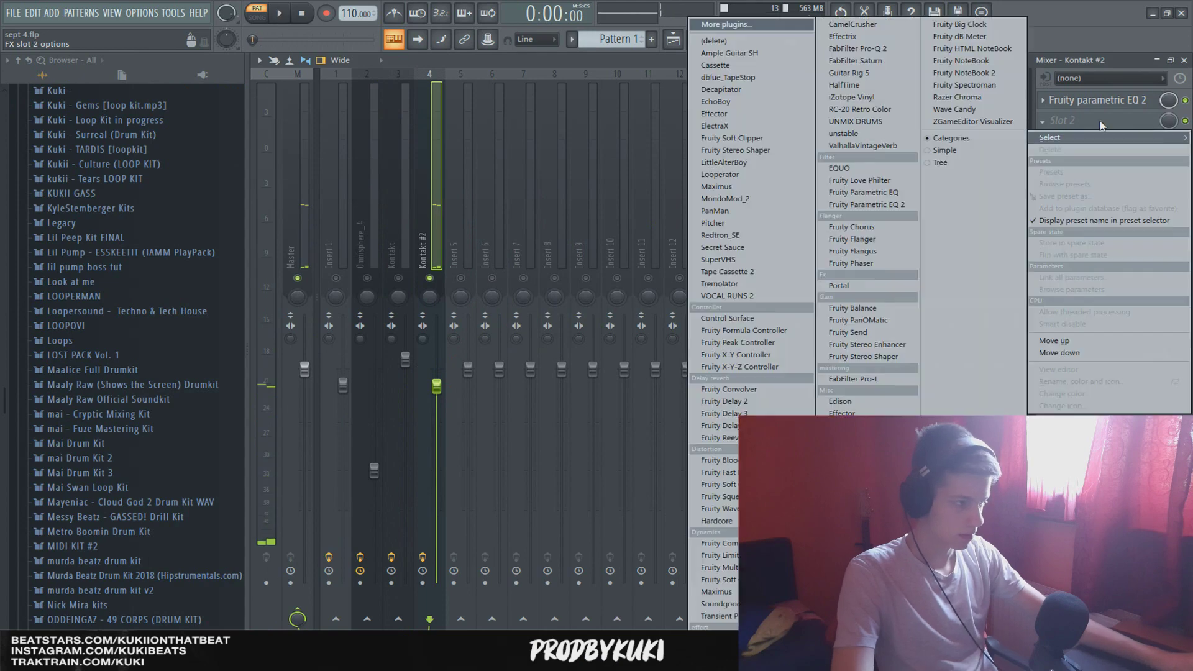
click(862, 100)
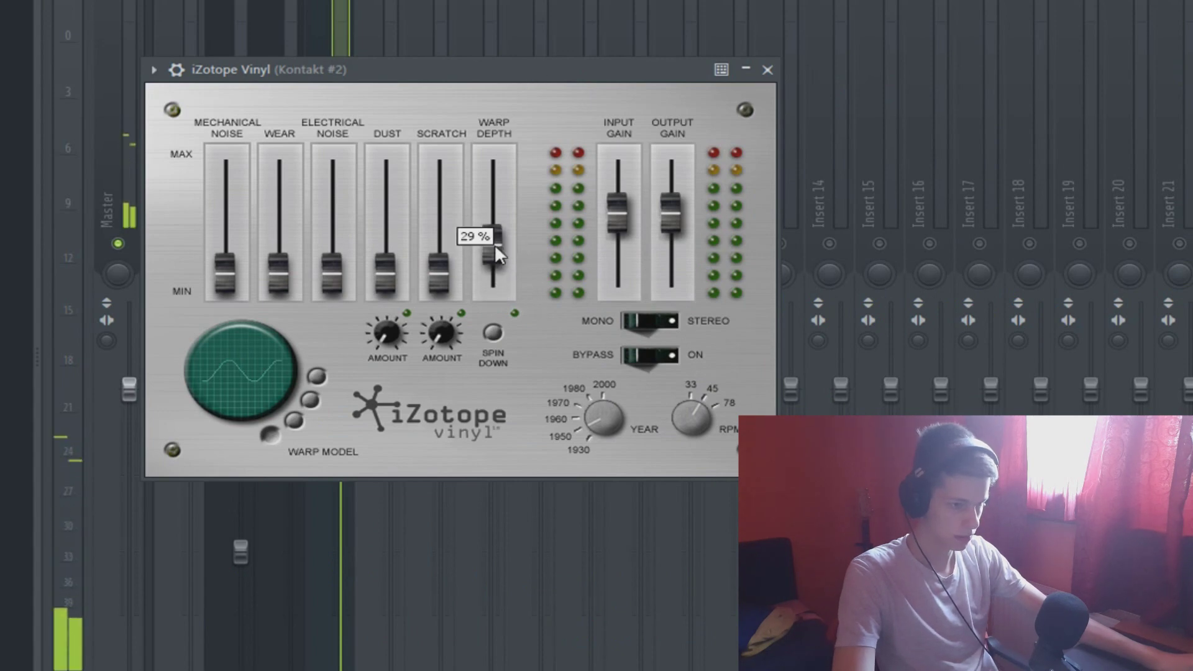
drag(494, 244, 495, 241)
click(767, 69)
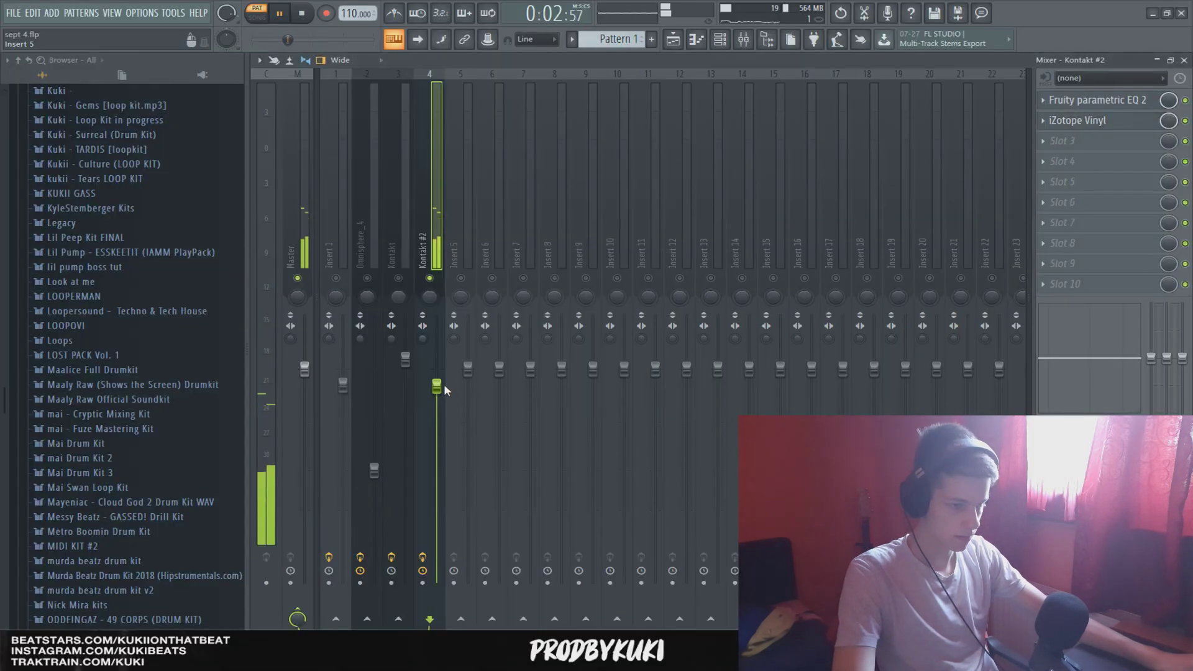
Load ValhallaVintageVerb in the third slot of the Kontakt #2 track, reduce its mix, and audition the reverb
key(space)
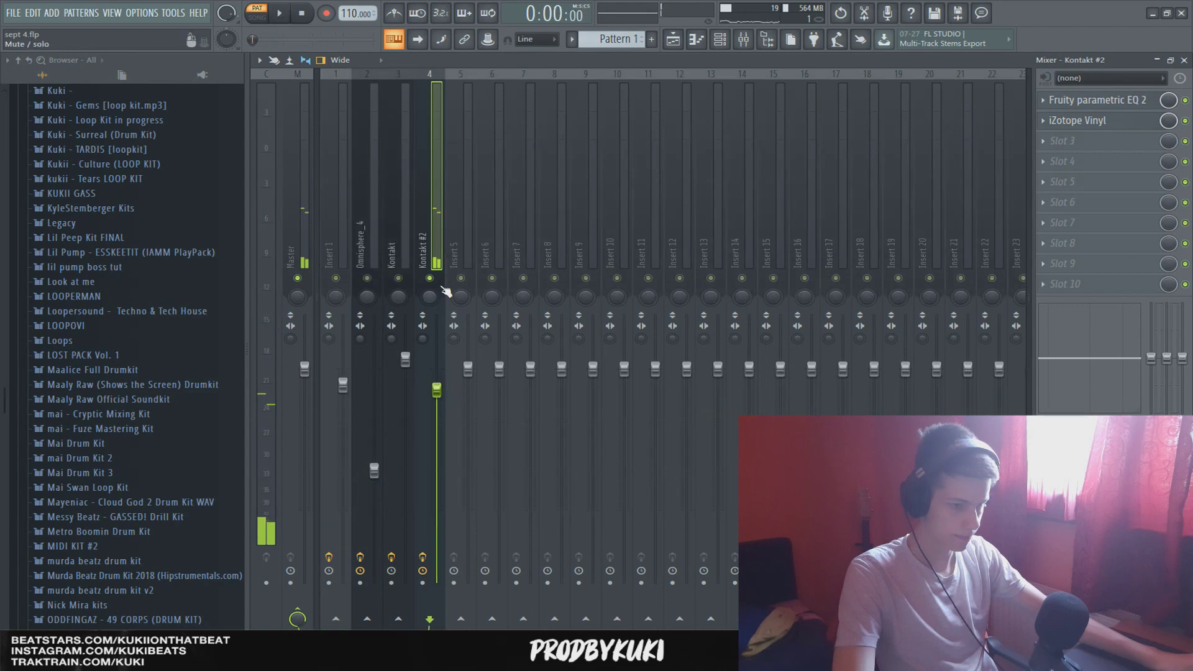
click(1091, 143)
click(867, 148)
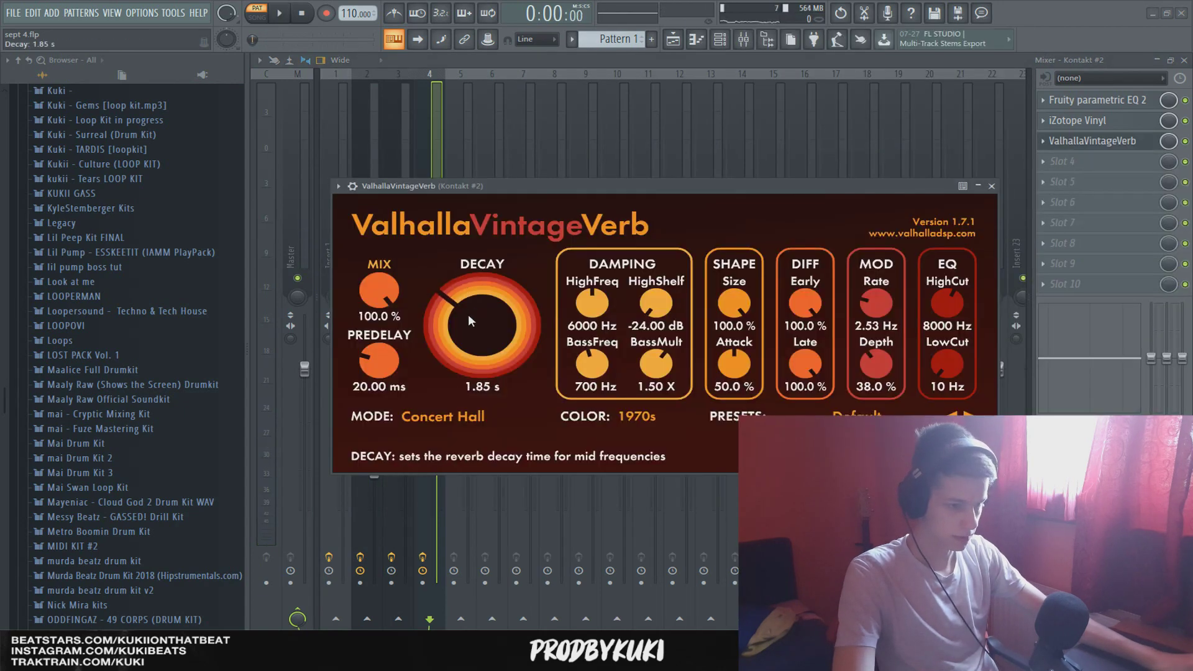
drag(379, 291, 384, 312)
key(space)
click(992, 187)
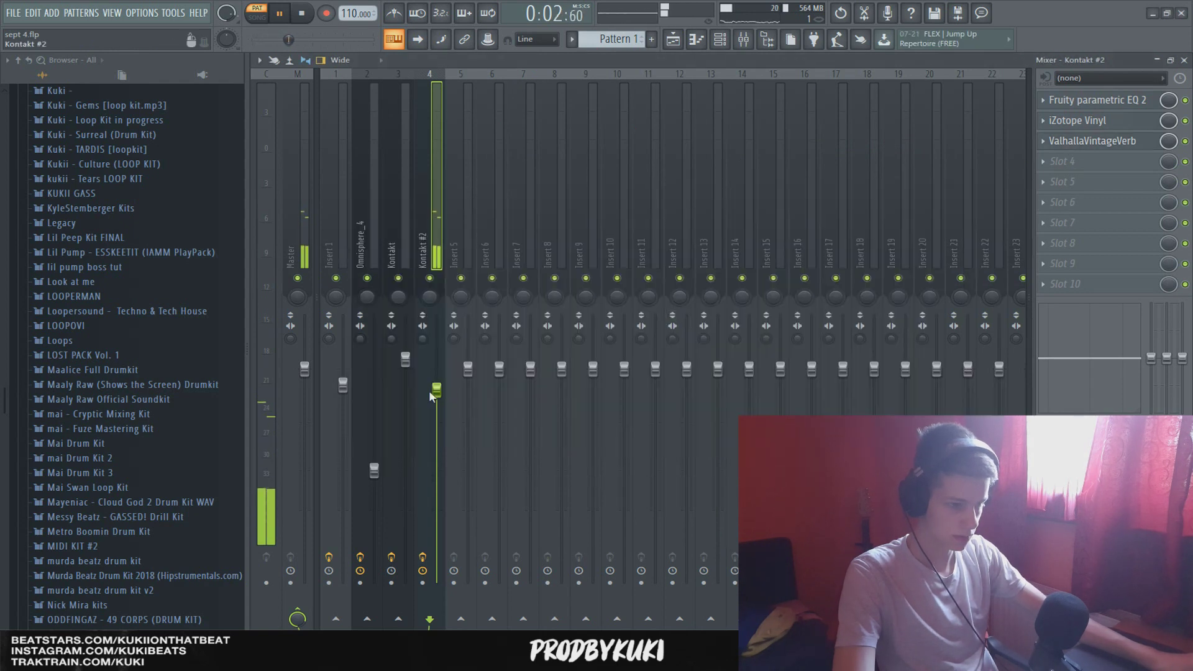
Lower the Kontakt #2 mixer fader while balancing it against all the channels playing together
drag(437, 410, 437, 411)
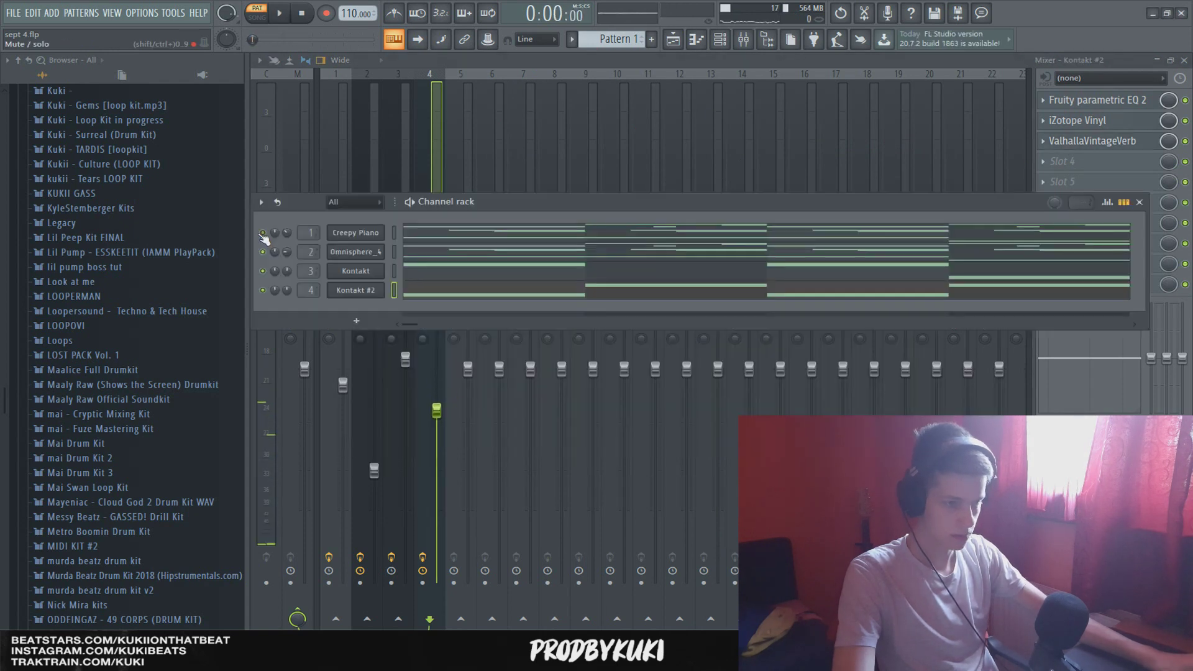
key(space)
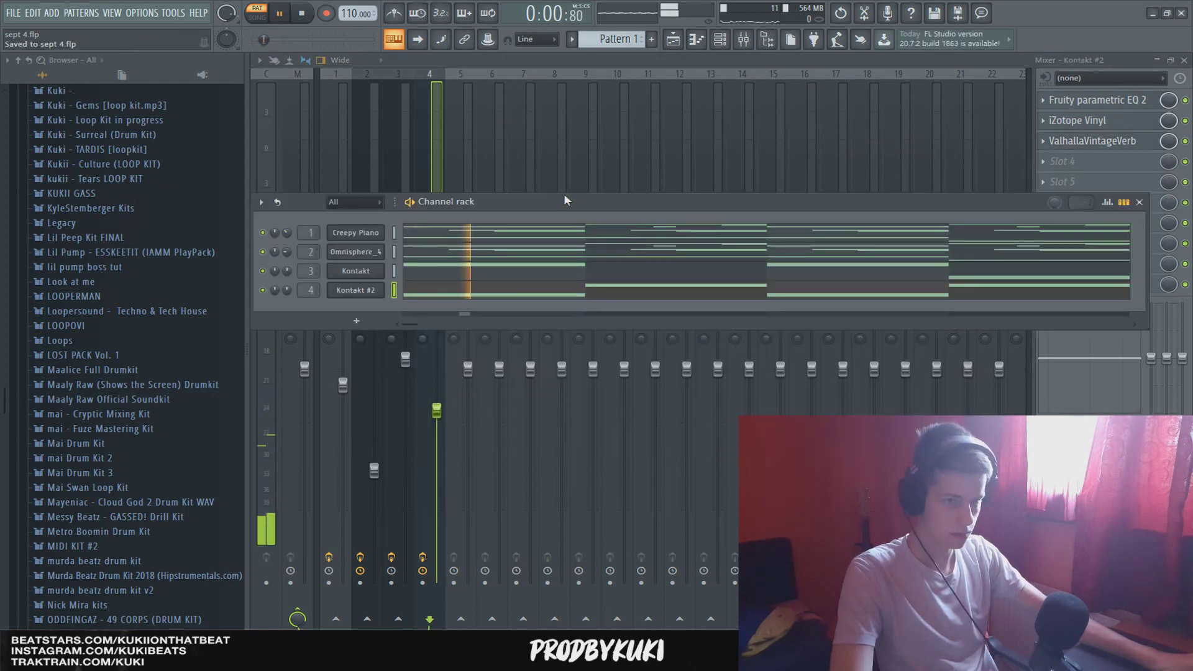
click(430, 136)
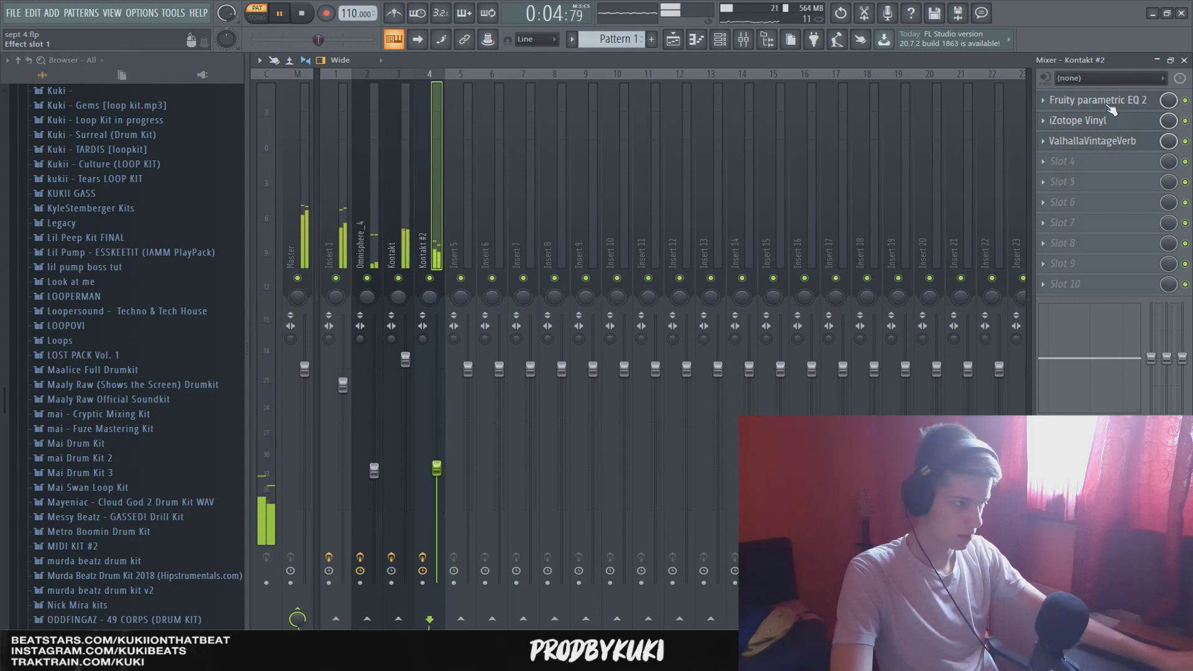
Move Fruity Parametric EQ 2 to slot 10 of the Kontakt #2 track and lower its high cut further
drag(1111, 125, 1112, 207)
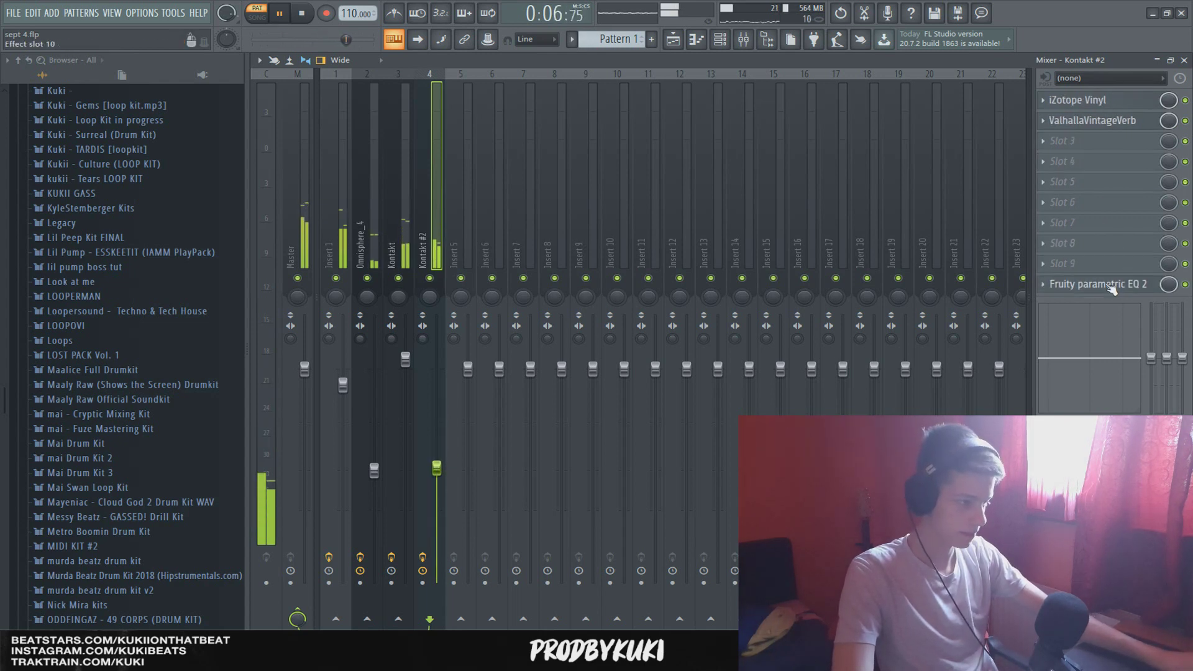
click(1111, 287)
drag(559, 255, 528, 256)
click(739, 152)
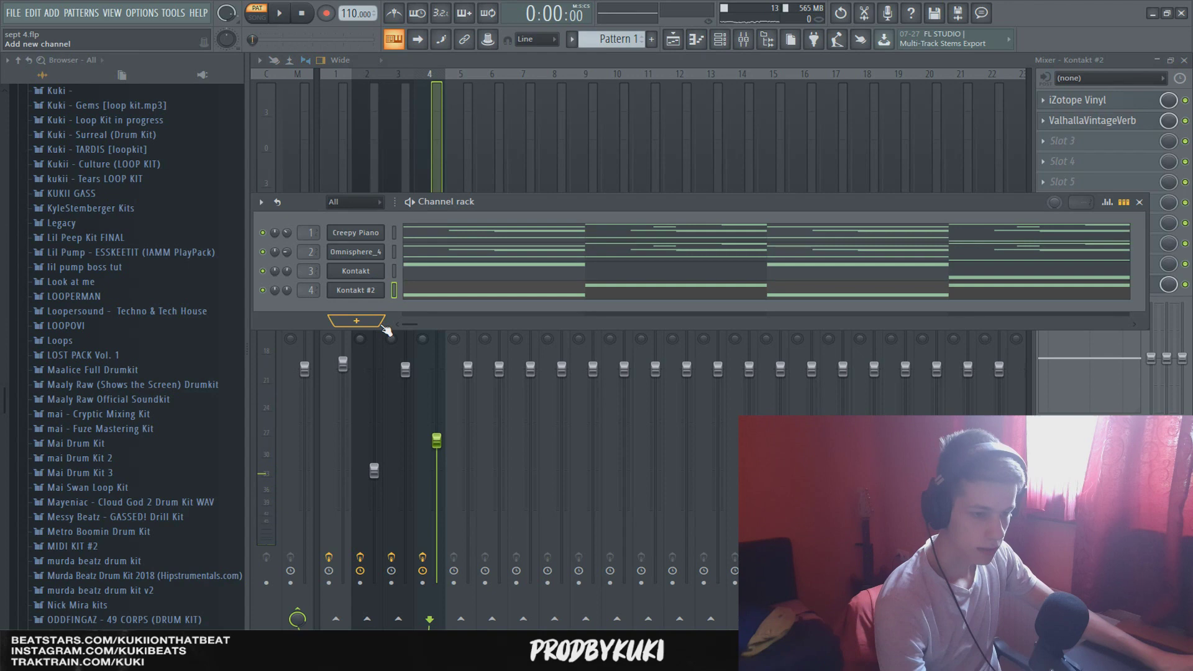
Add a Morphine channel to the channel rack and open its program list
click(385, 329)
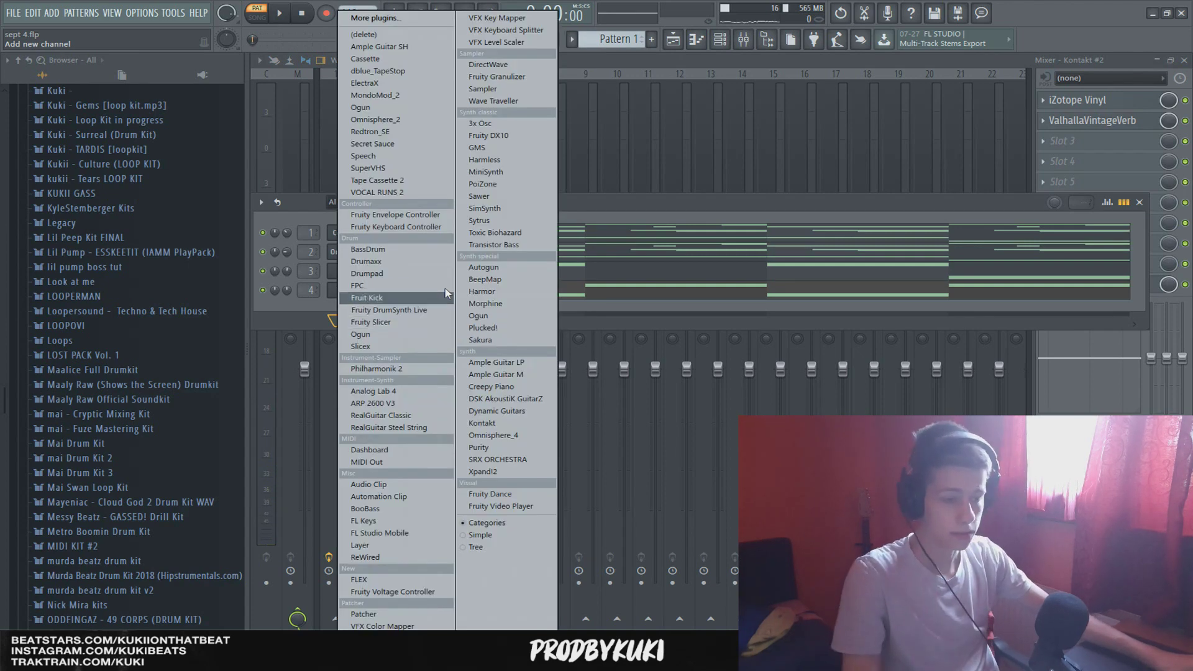
click(512, 303)
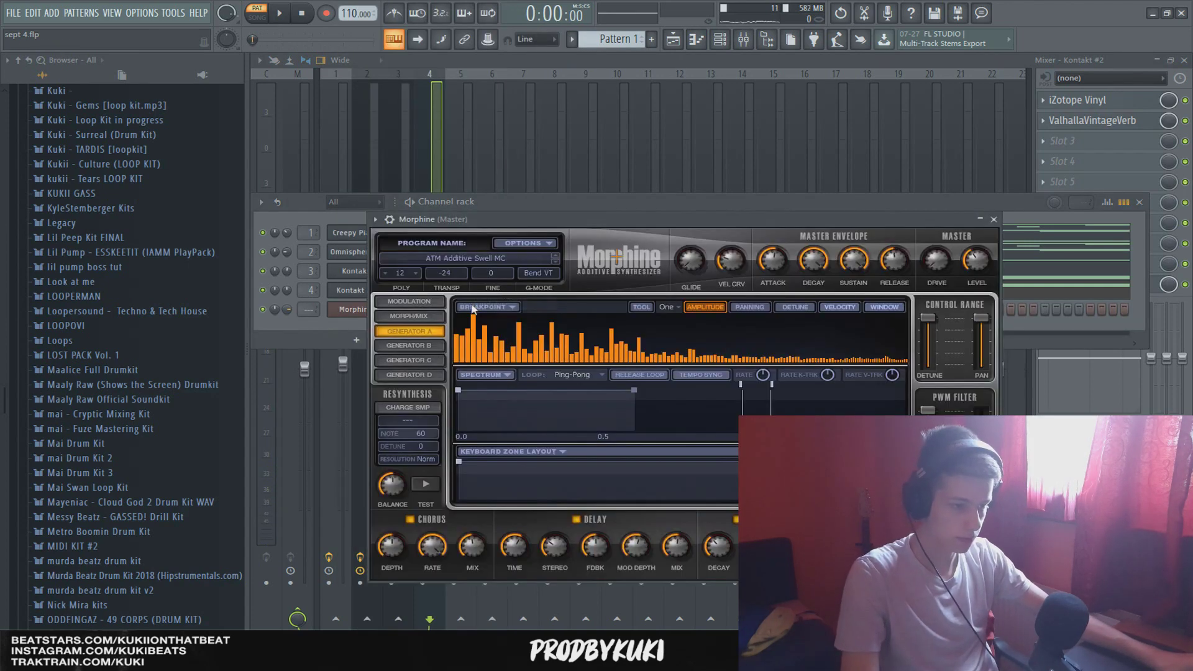
click(441, 259)
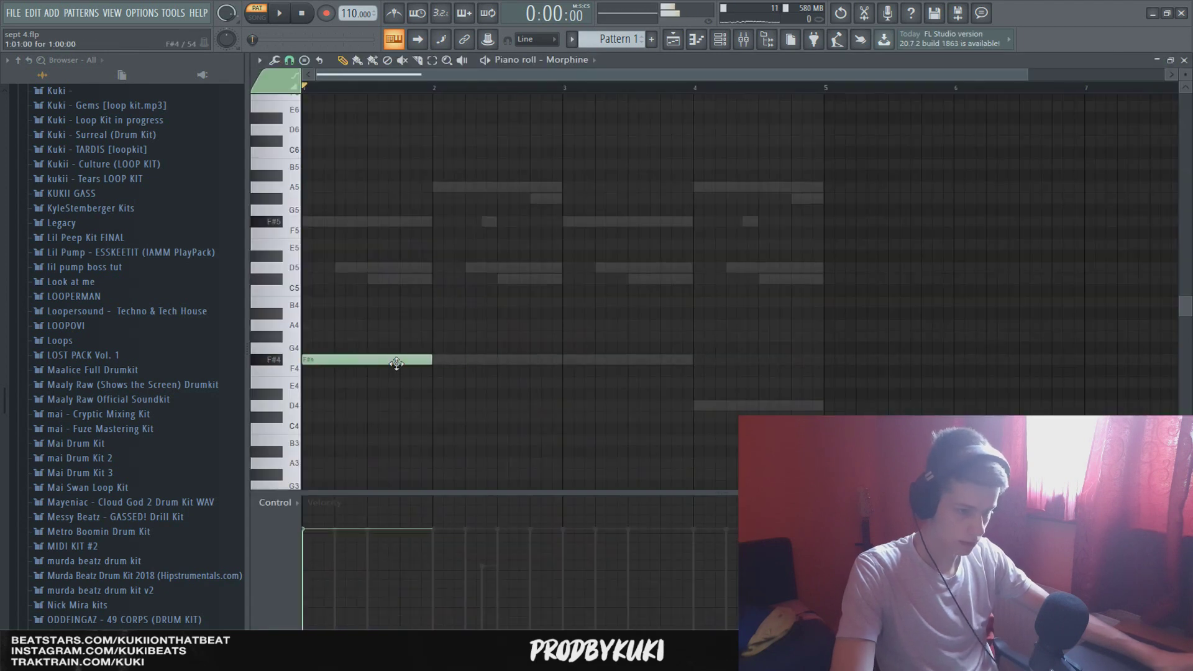
Build the Morphine melody's second bar with a C#5 note on beat 3 and a D5 note just before it
key(space)
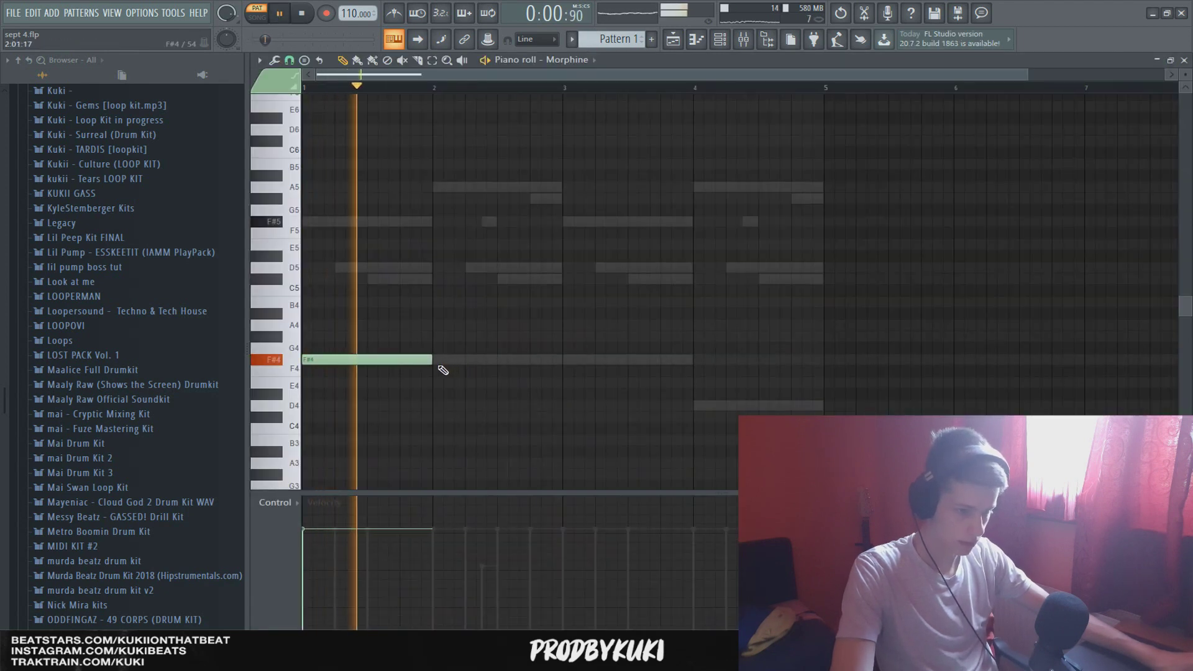
click(497, 279)
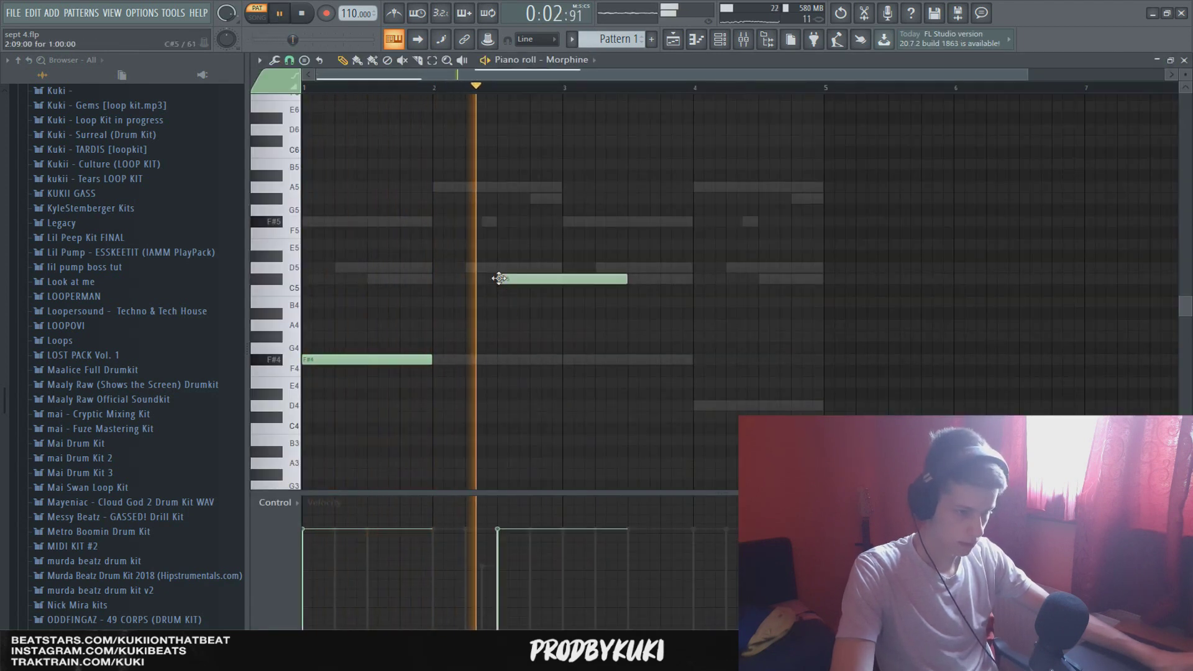
key(space)
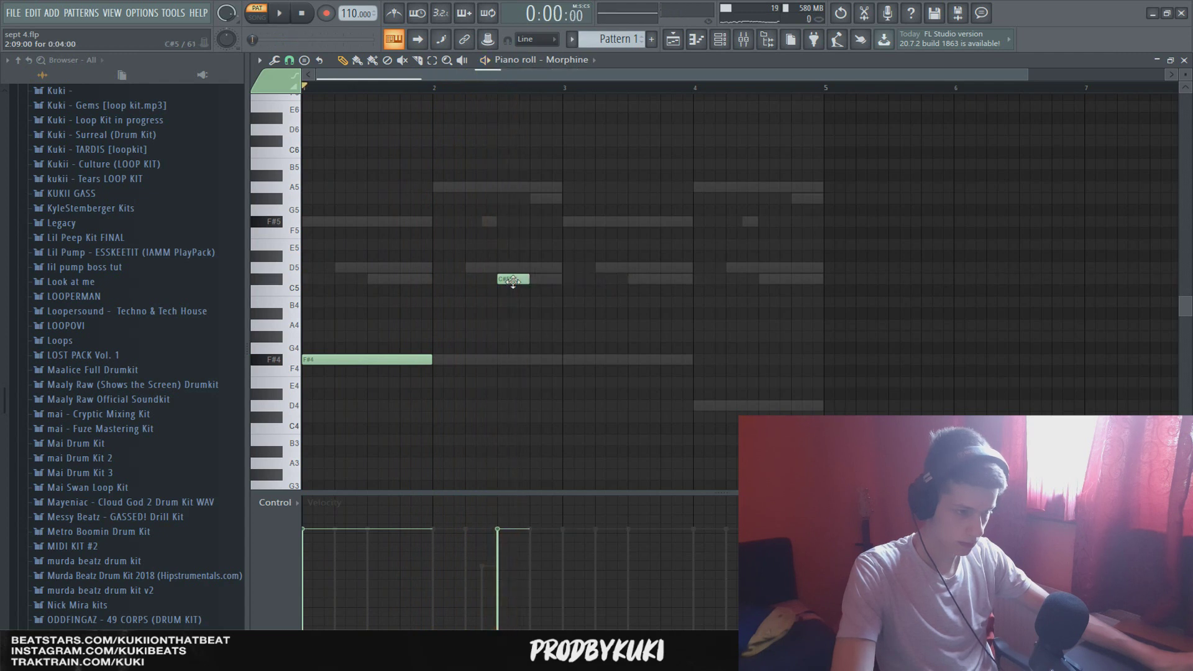
drag(513, 281, 477, 267)
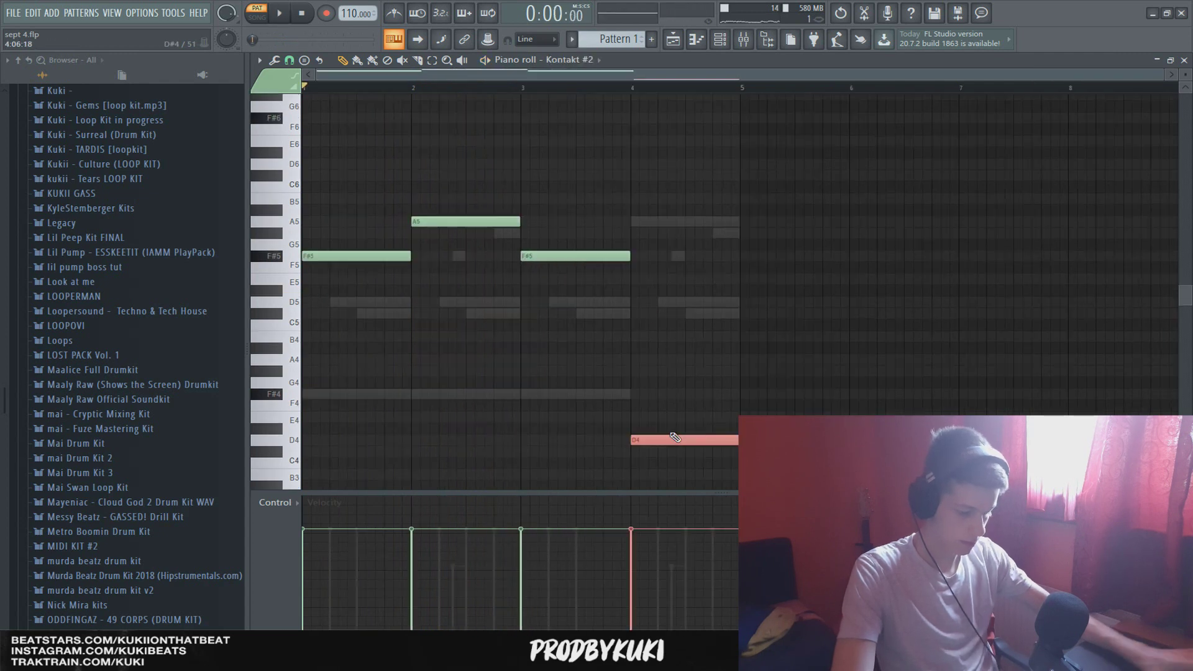
Raise the bar 4 note of the Kontakt #2 part an octave to D5 and play it from bar 3
key(space)
click(522, 87)
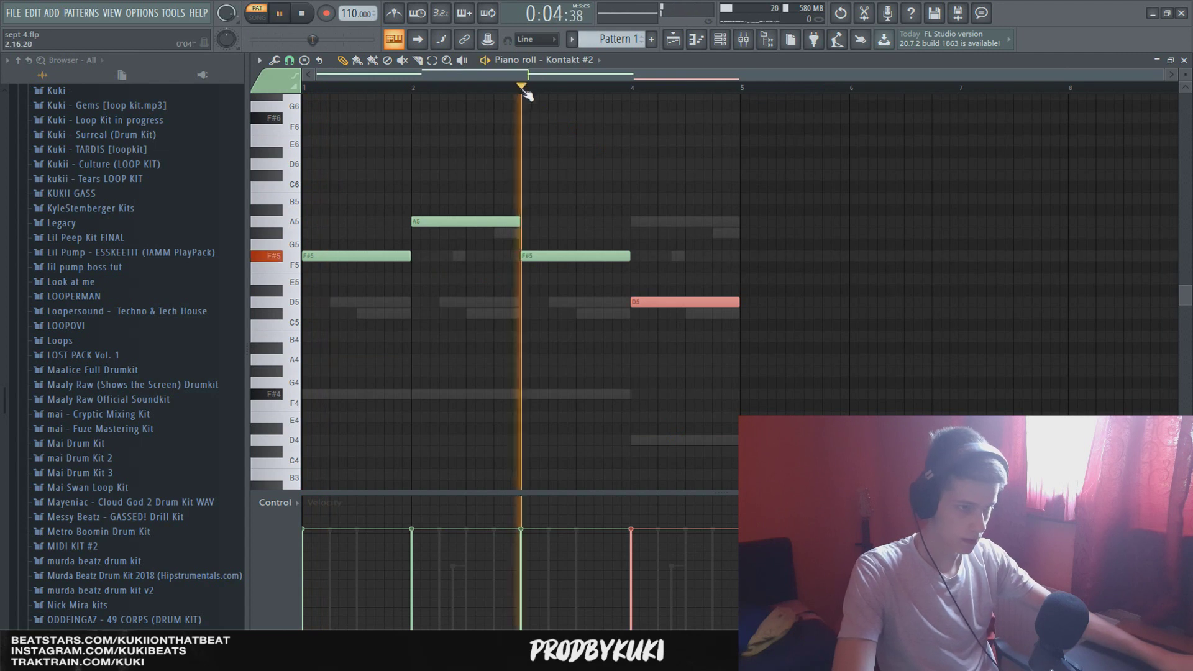
click(667, 172)
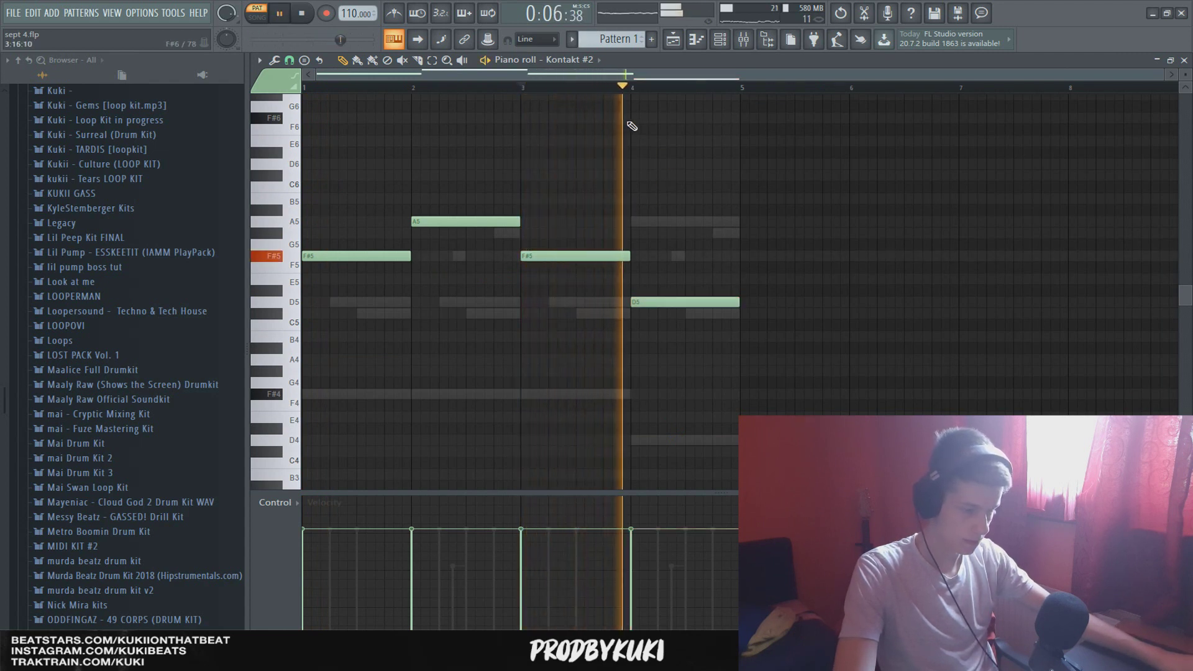
Extend the Morphine melody with a one-bar F#4 in bar 3 and a D4 in bar 4, and play it back
click(719, 41)
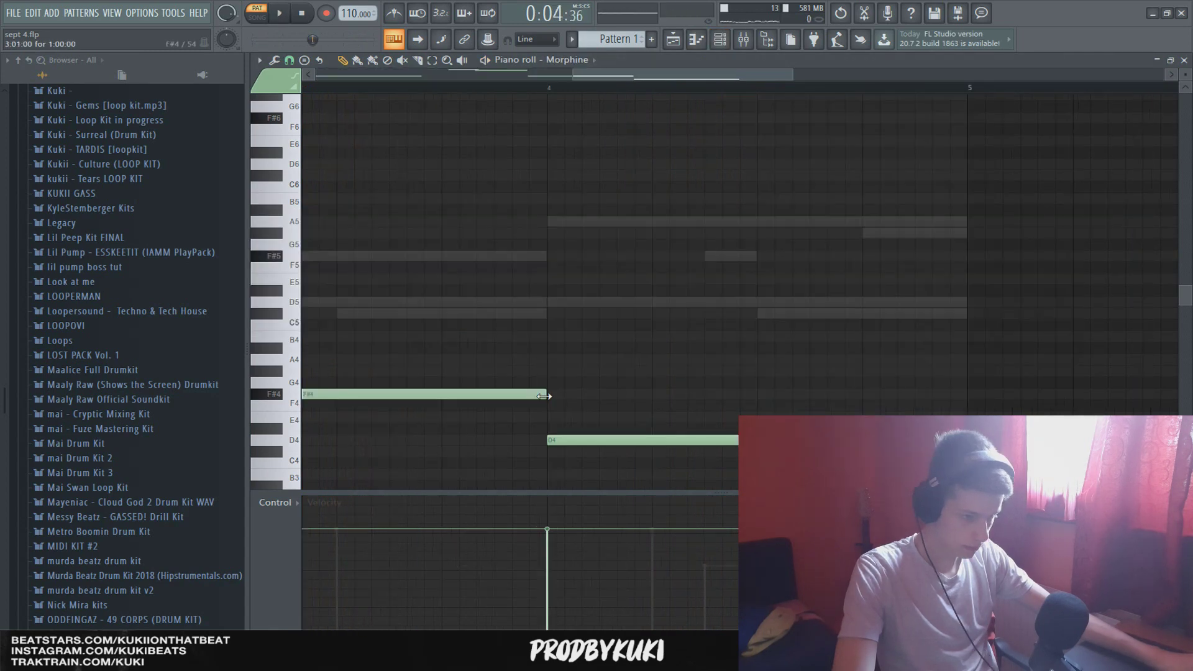
key(space)
scroll(544, 395, down, 5)
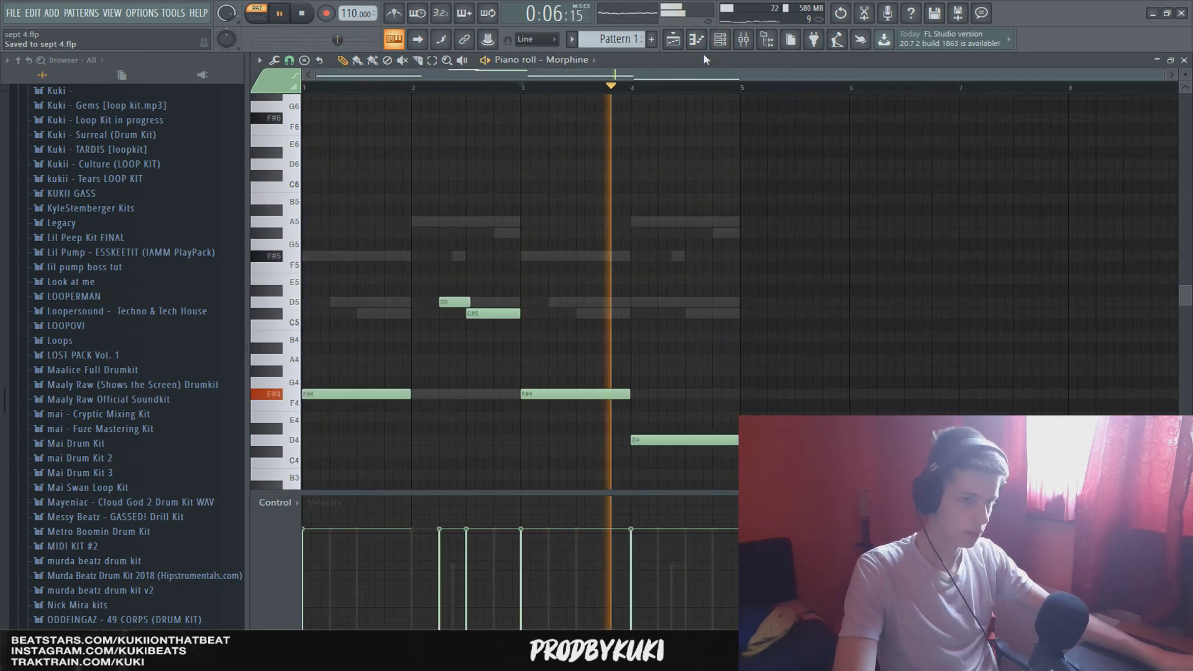
click(719, 40)
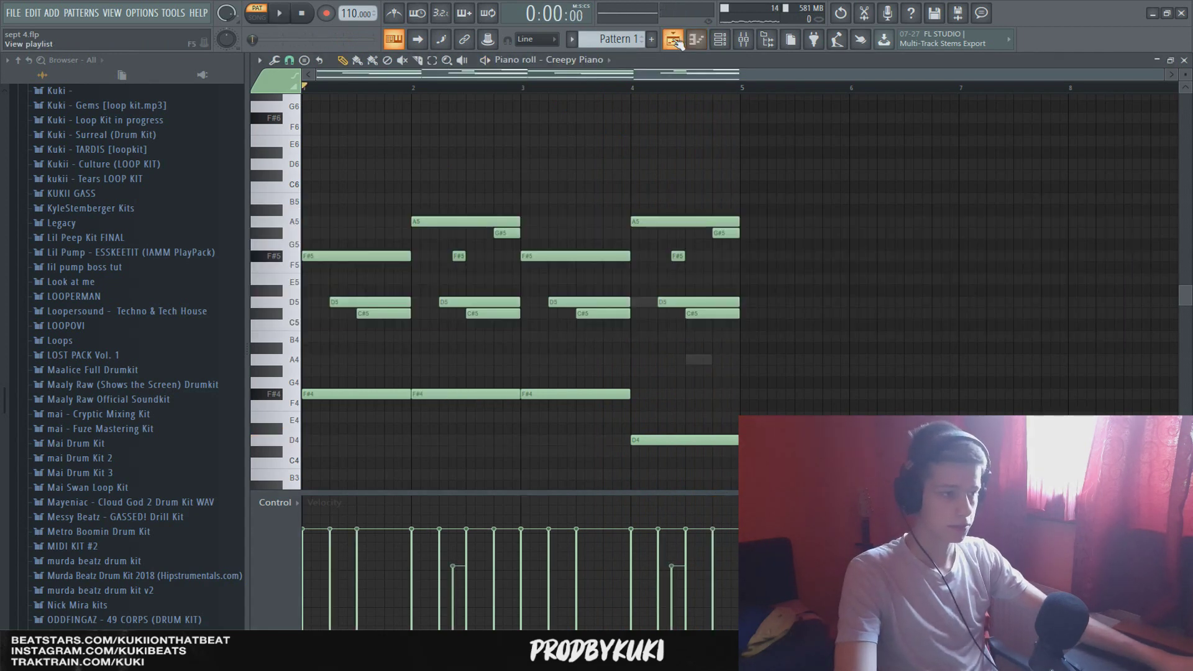
Split Pattern 1 by channel and arrange the clips on Tracks 1 to 5, layered at bar 5 and staggered through bar 24
click(674, 39)
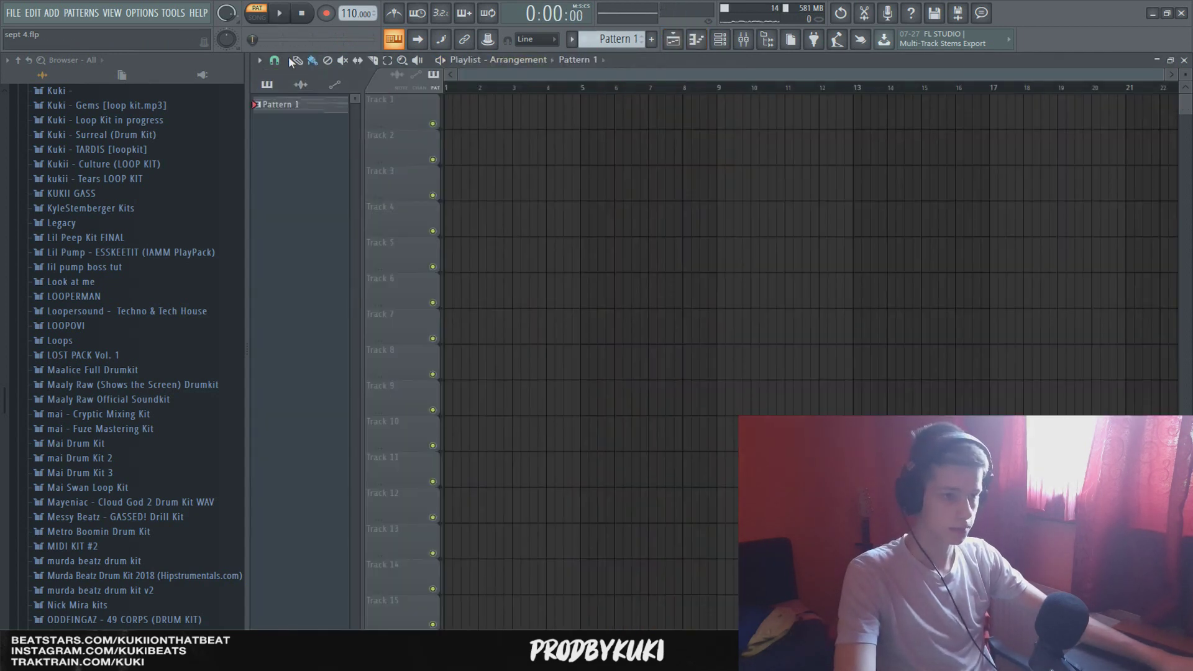
click(488, 127)
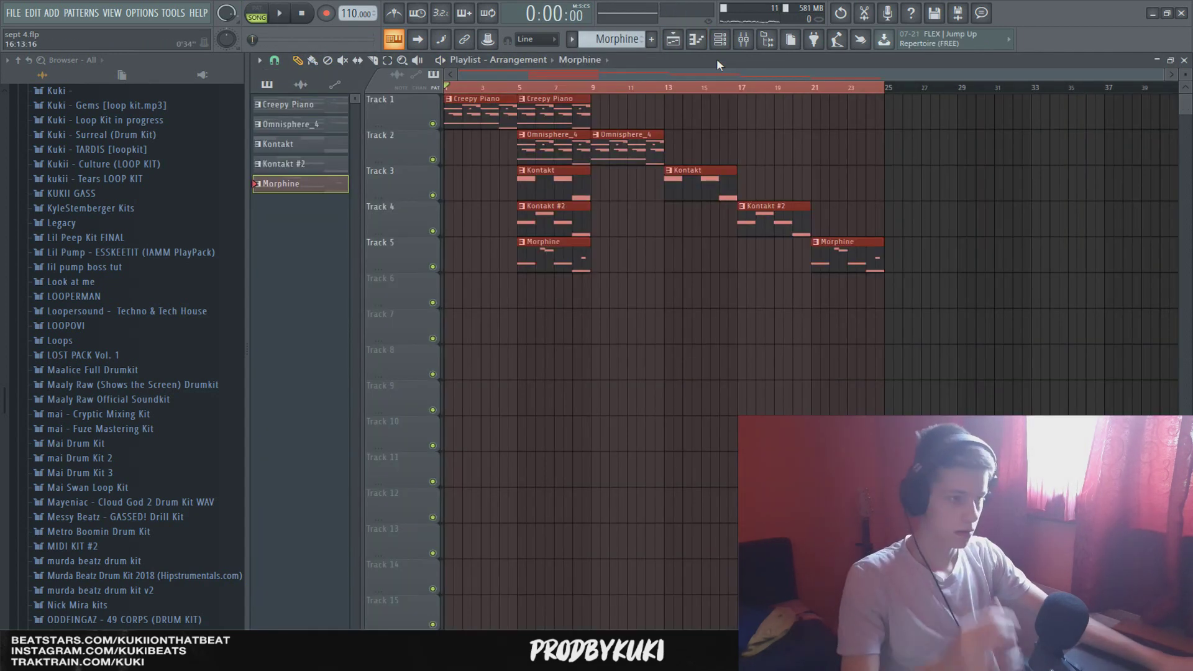
Render the record-armed Master track to an audio clip on playlist Track 6 and solo that track
click(750, 40)
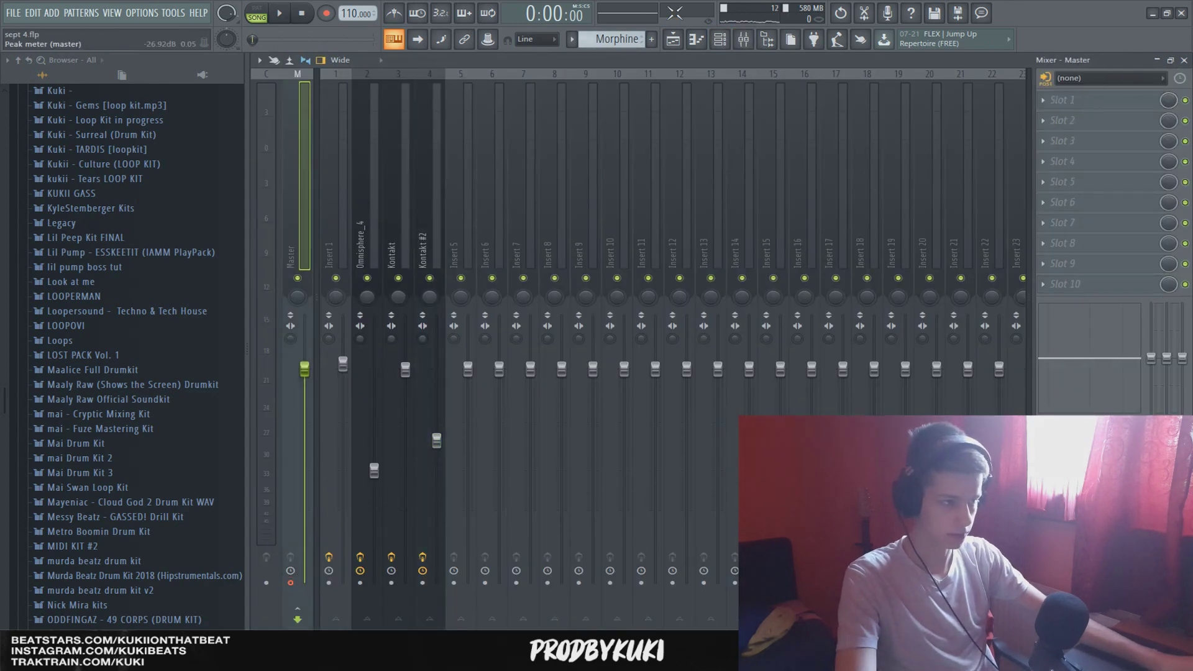
click(672, 40)
click(743, 41)
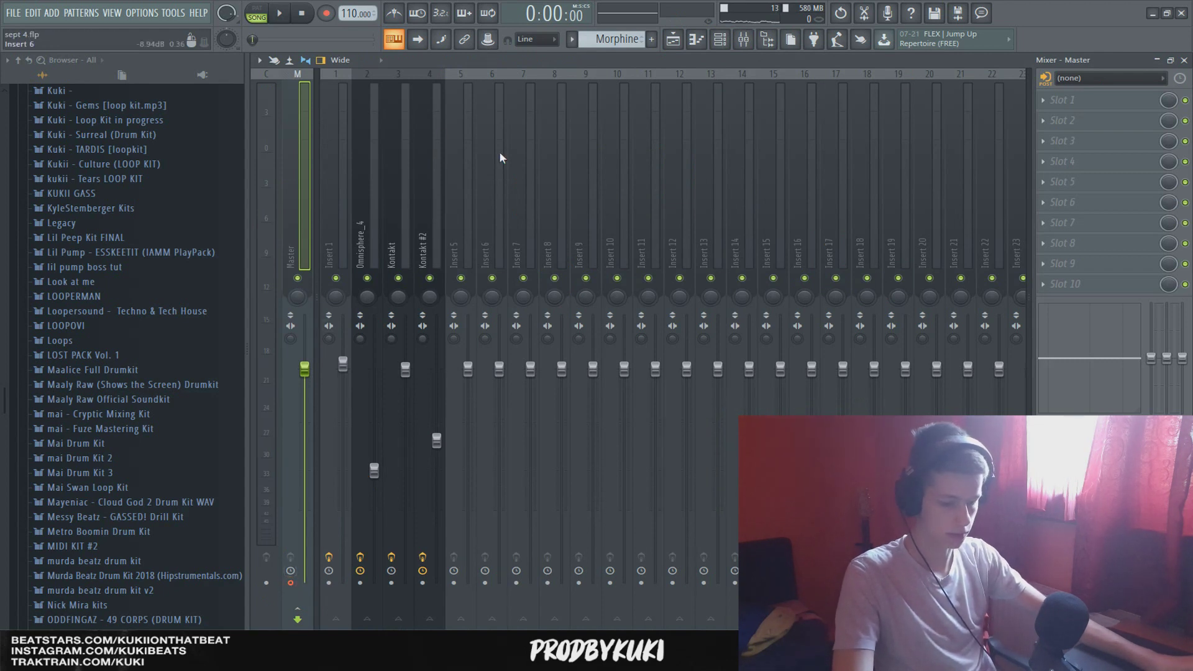
key(ctrl+alt+r)
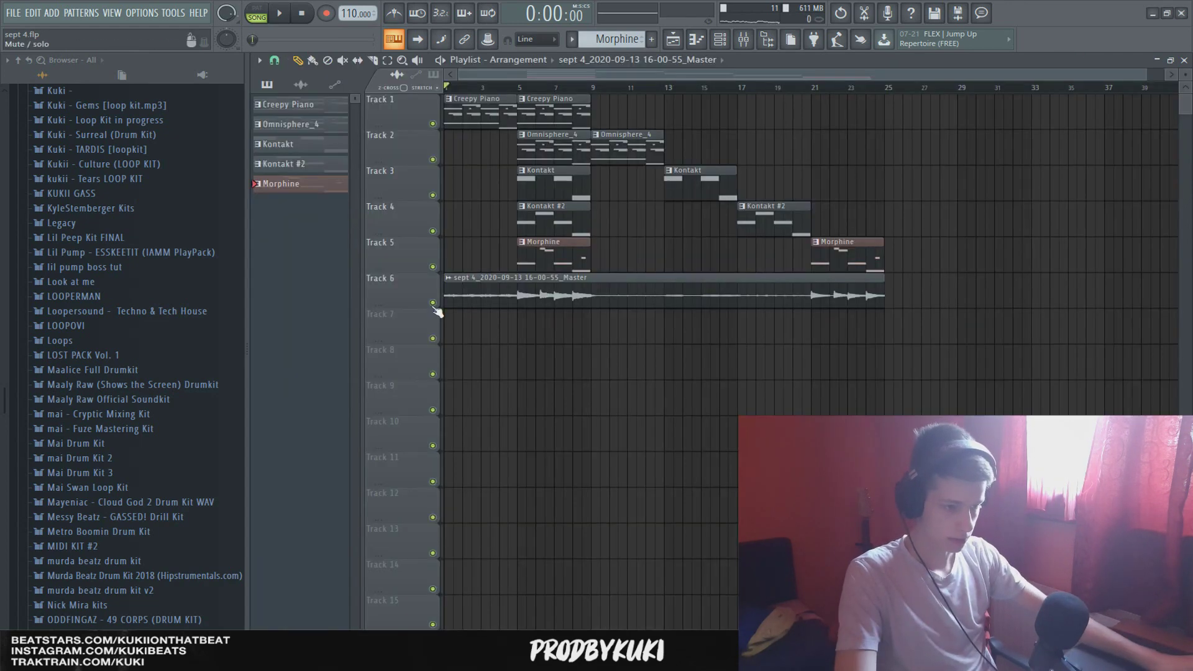
right_click(432, 303)
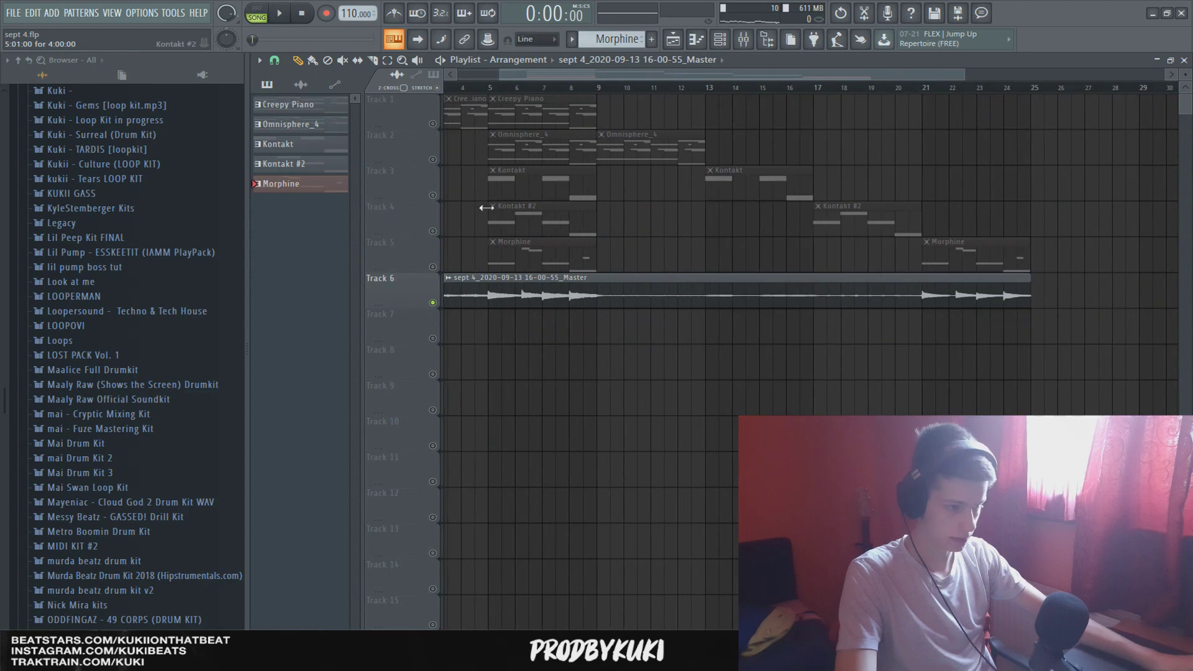
Play the soloed Master audio clip on Track 6 from bar 5 and stop playback
key(space)
scroll(577, 226, up, 2)
key(space)
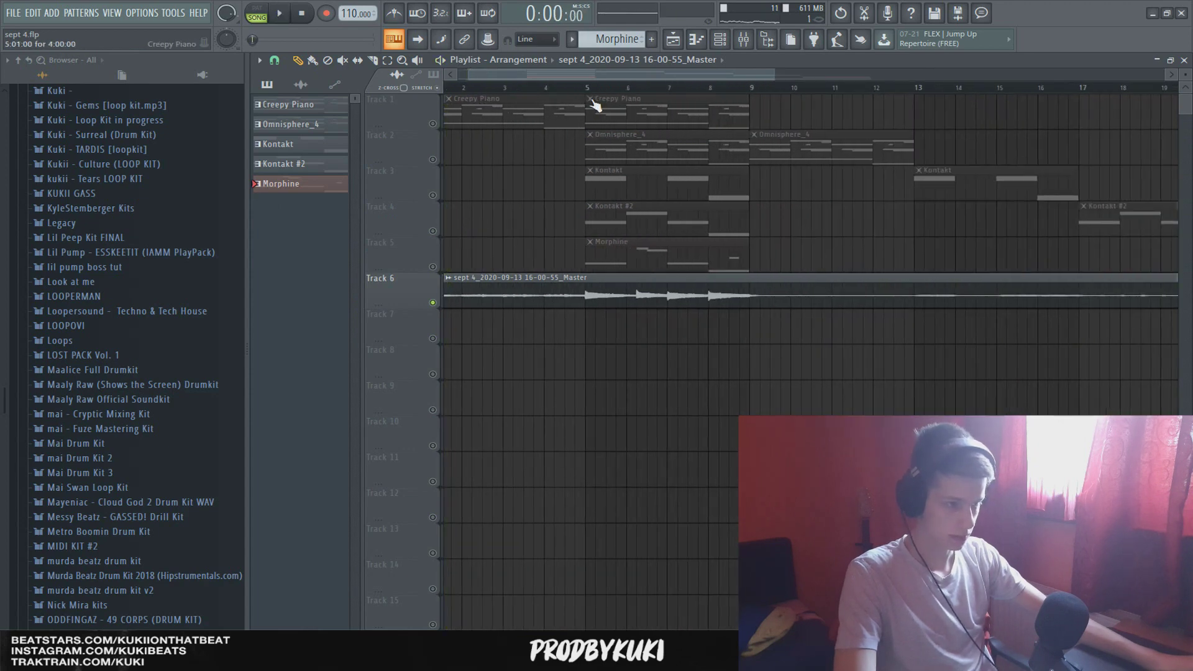
click(587, 87)
key(space)
scroll(603, 162, down, 2)
key(space)
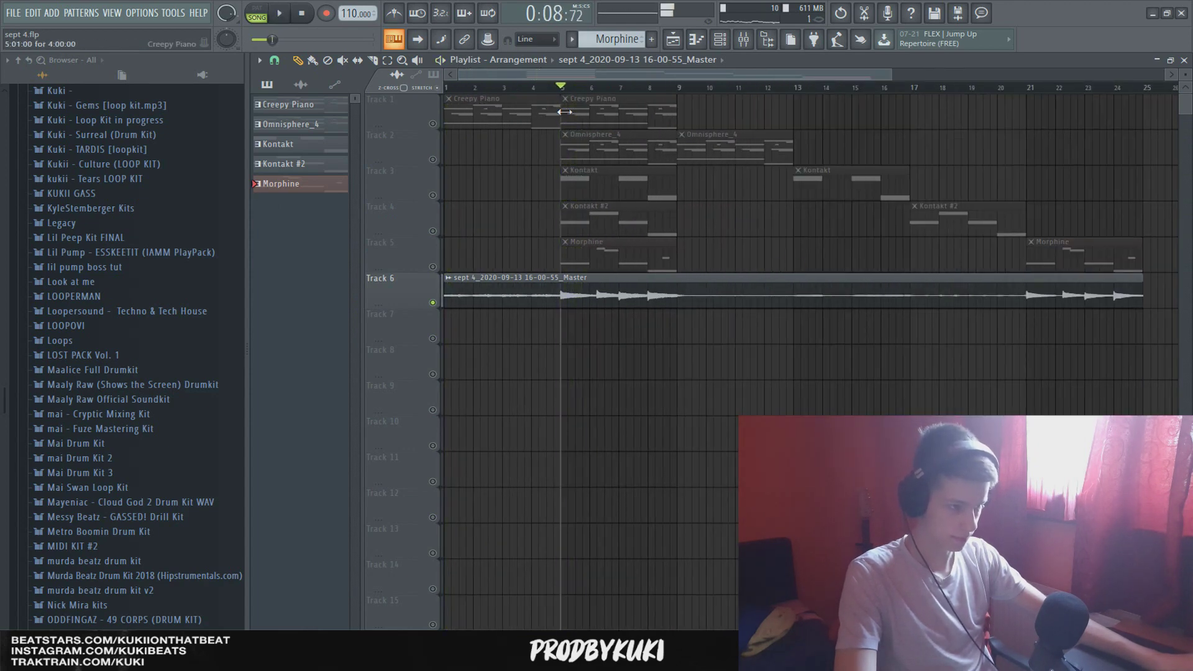
Check the Master audio clip's sampler settings and listen to the rendered audio again from bar 5 into bar 8
double_click(492, 287)
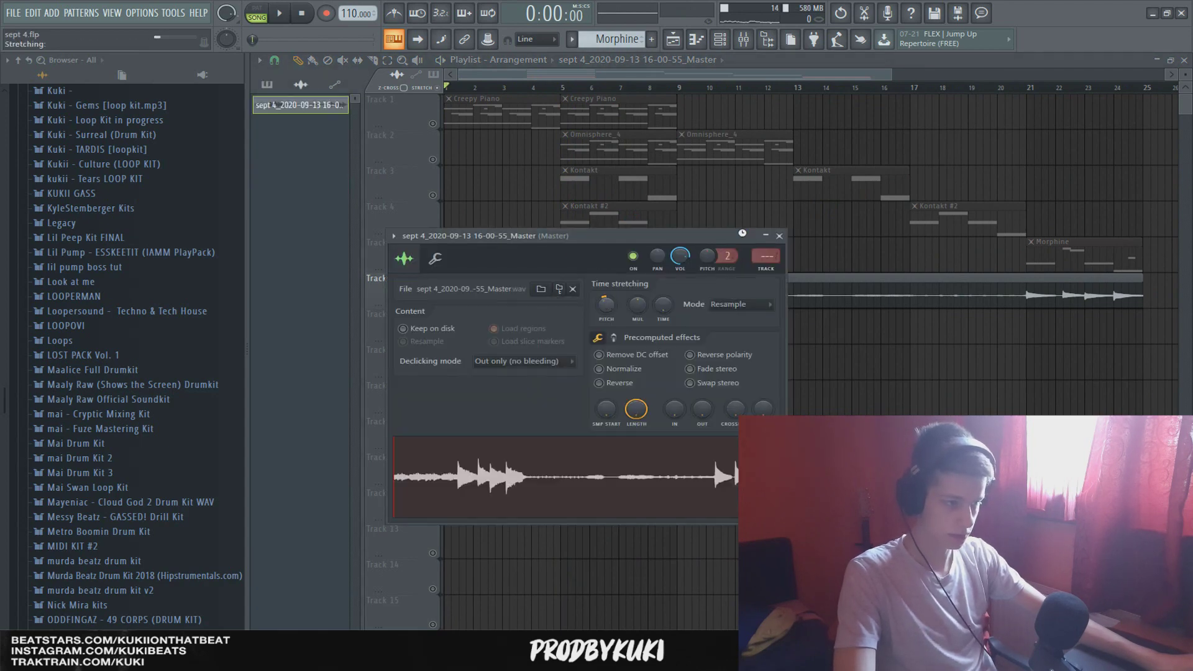
click(779, 235)
key(space)
scroll(532, 72, up, 2)
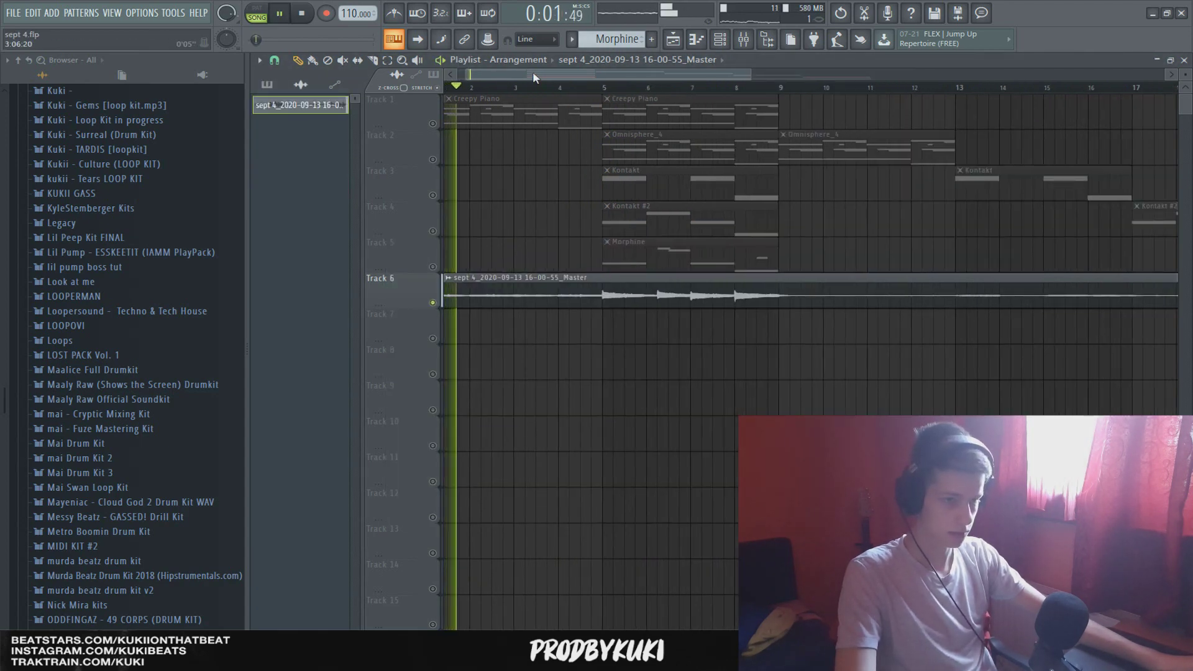
click(607, 90)
scroll(621, 236, up, 3)
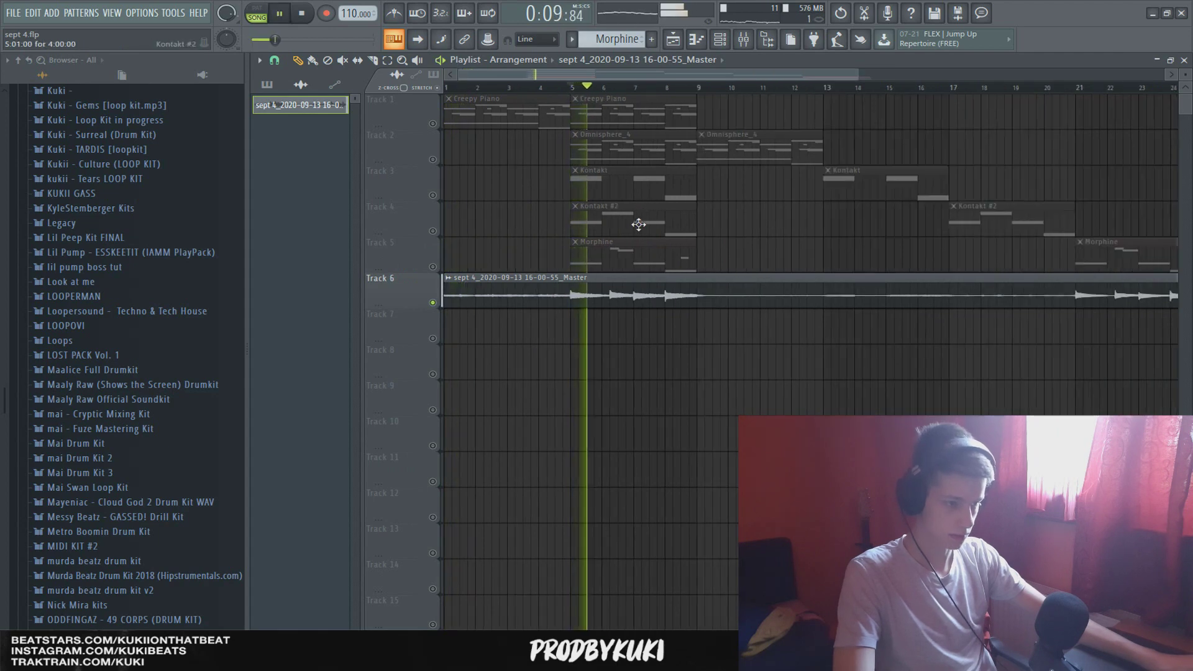
scroll(600, 261, down, 4)
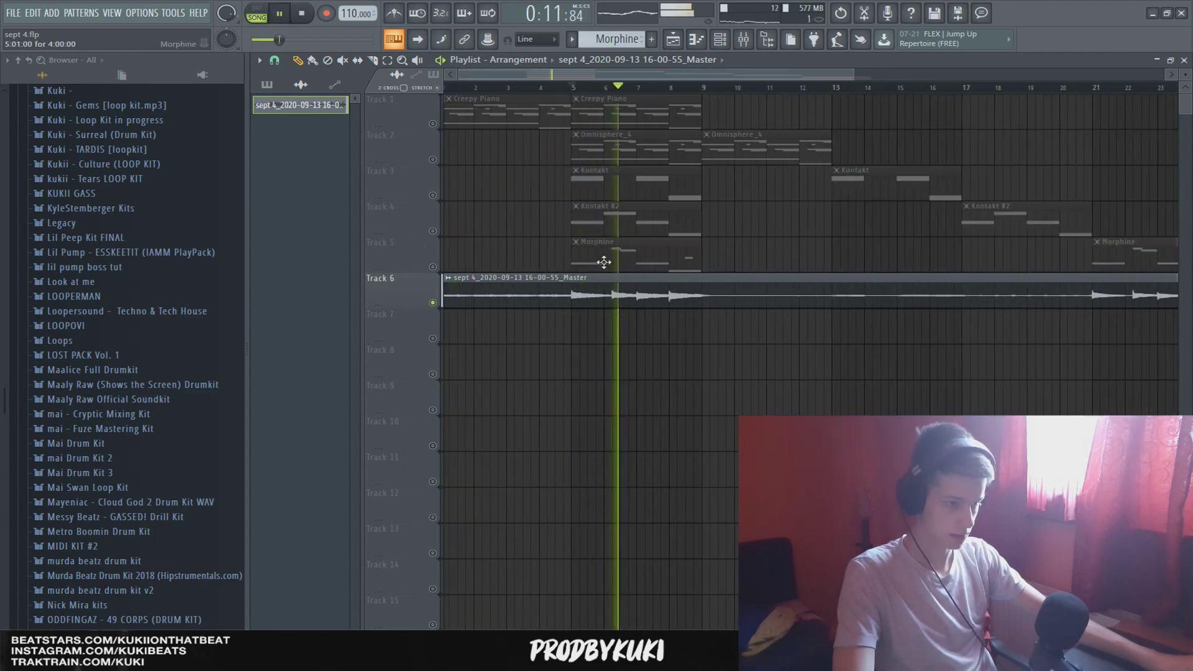
scroll(602, 263, down, 3)
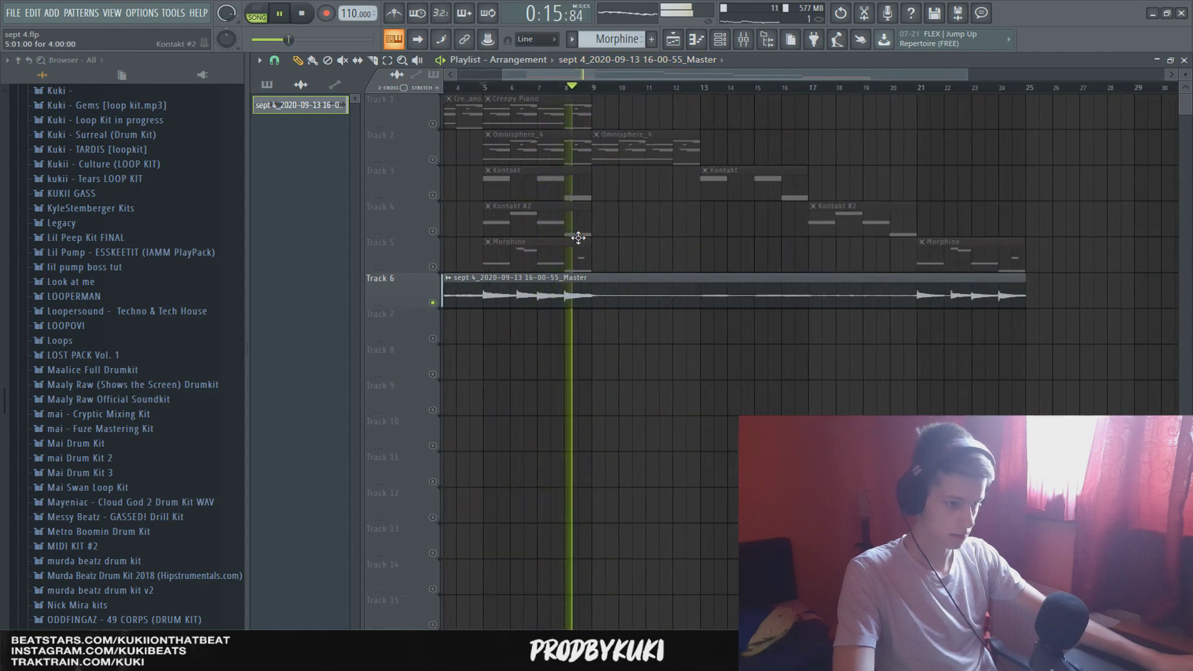
scroll(578, 240, up, 10)
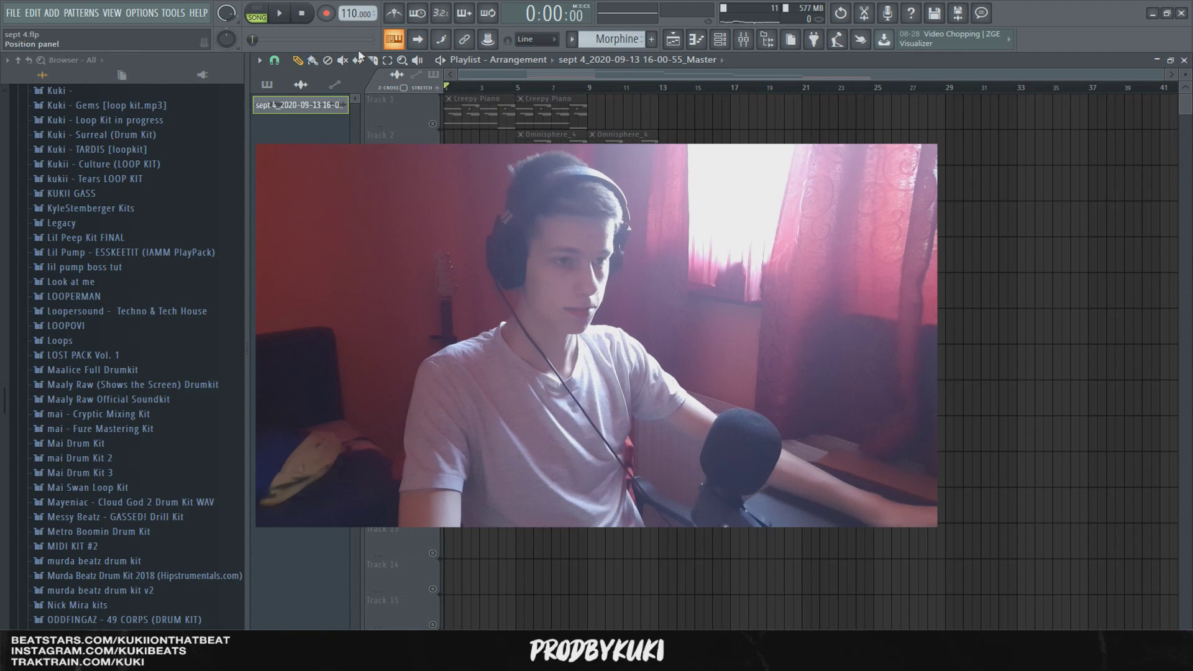
Activate the Slice tool in the playlist for cutting the rendered Master audio clip
click(373, 60)
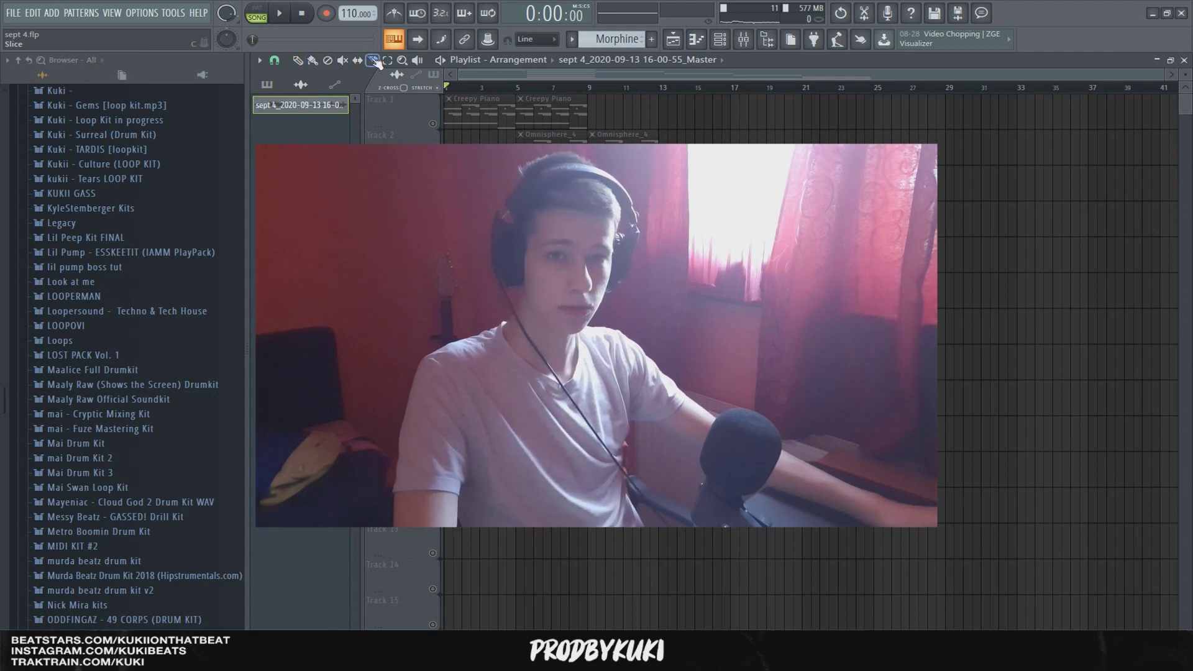